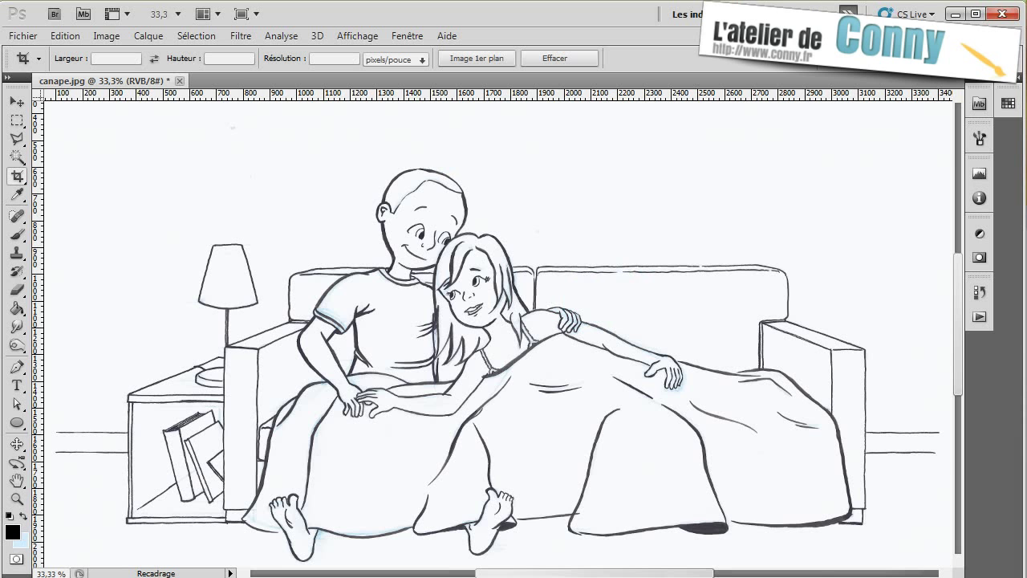
# - Examine the colour scan's line quality up close around the woman's face, shoulder straps and the couple's arms
pyautogui.hotkey('ctrl', '+')
pyautogui.hotkey('ctrl', '+')
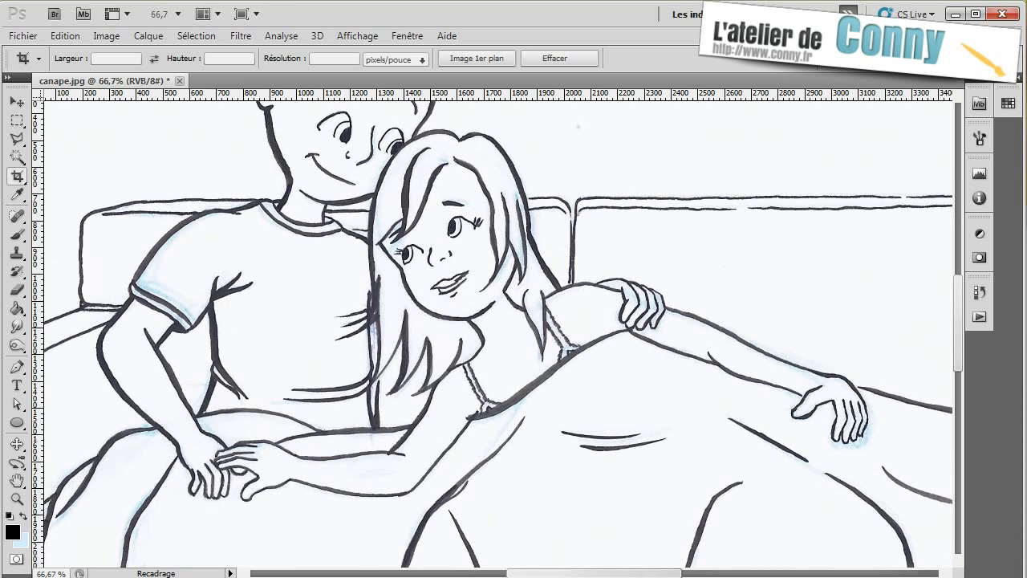
pyautogui.hotkey('ctrl', '+')
pyautogui.hotkey('ctrl', '+')
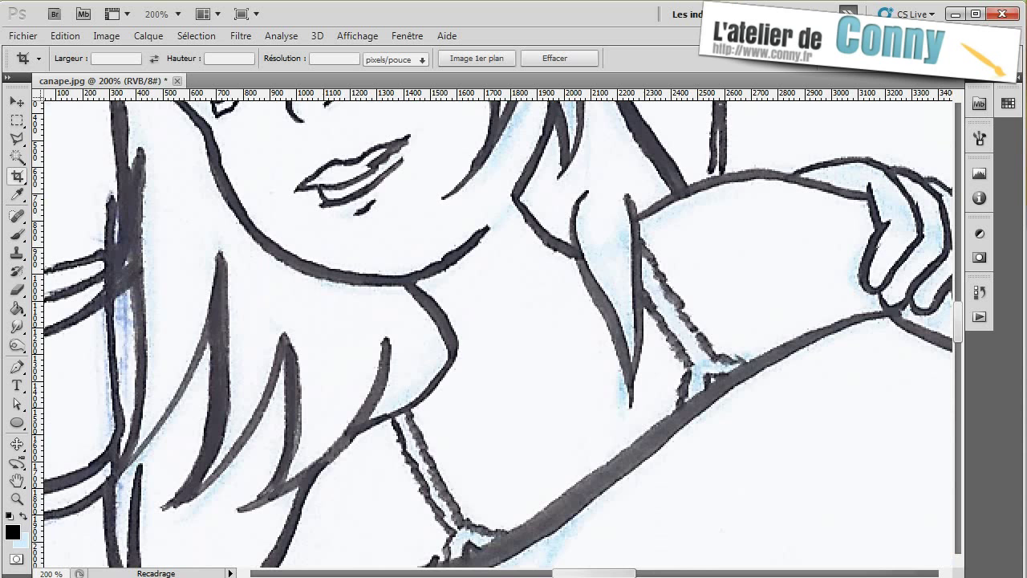
pyautogui.hotkey('ctrl', '-')
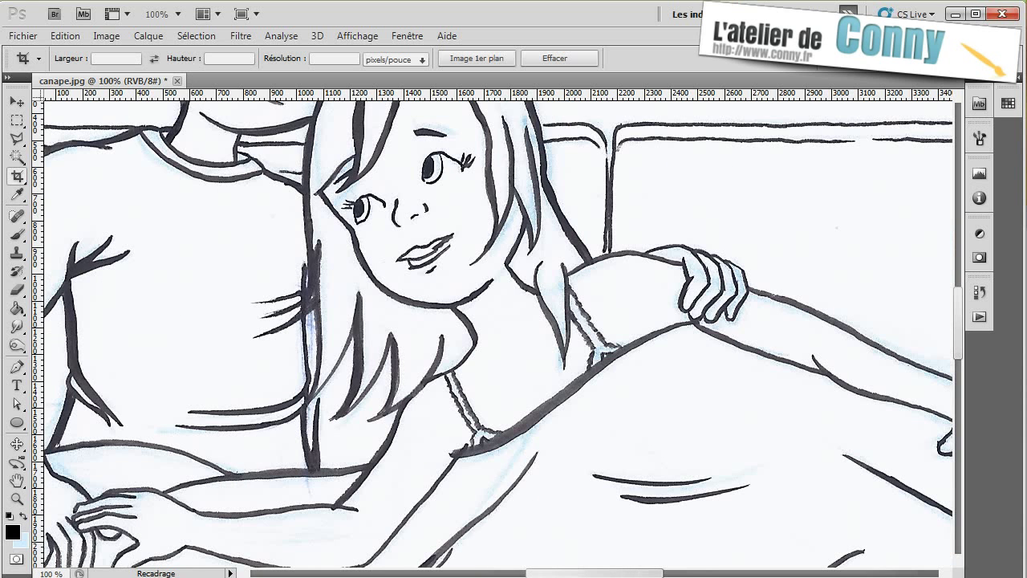
pyautogui.scroll(-3, 497, 328)
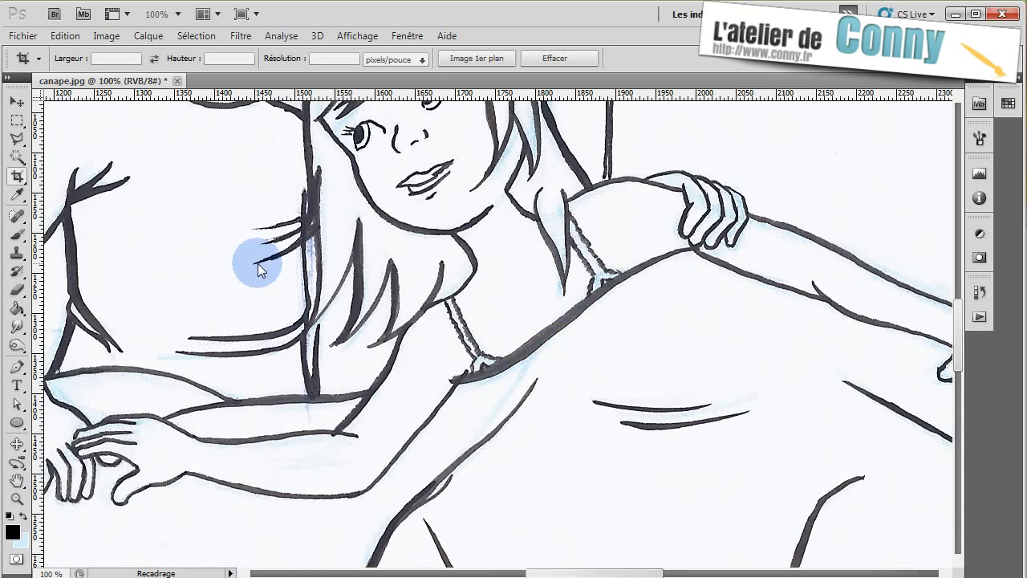
pyautogui.click(16, 102)
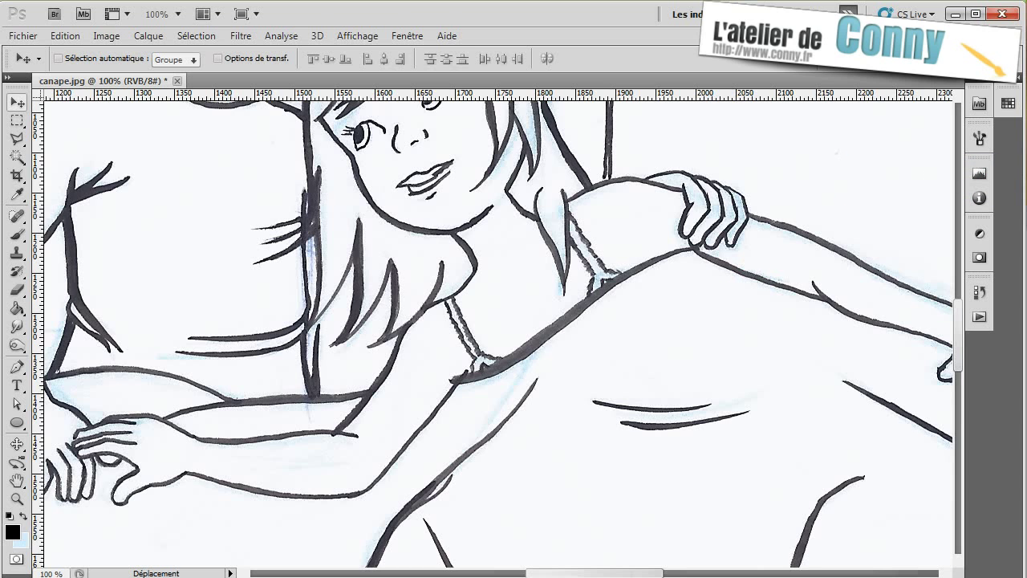
pyautogui.hotkey('ctrl', '-')
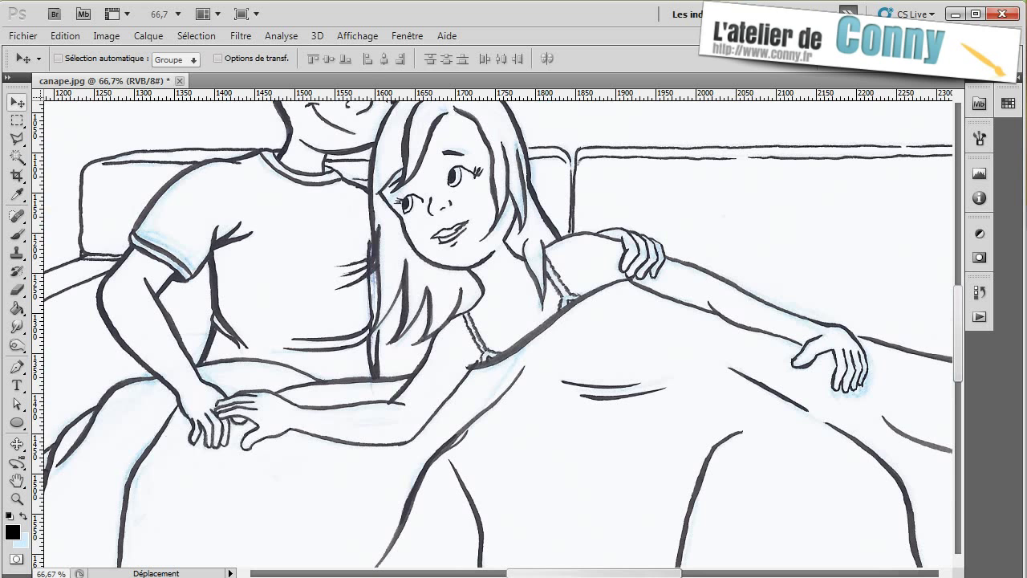
pyautogui.hotkey('ctrl', '-')
pyautogui.hotkey('ctrl', '-')
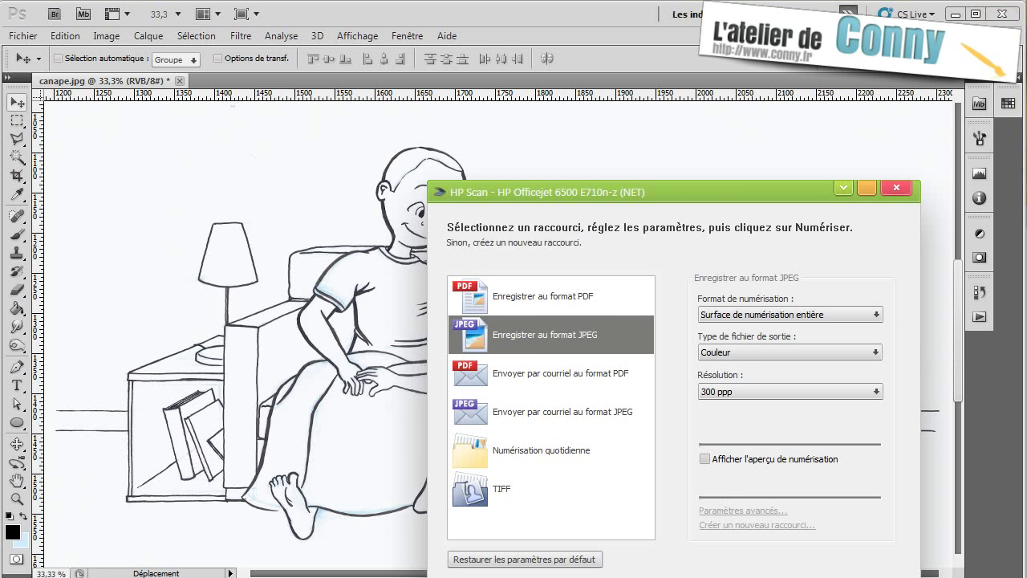
# - In HP Scan, choose the TIFF scan shortcut and set the output type to black and white (Noir et blanc)
pyautogui.moveTo(700, 192); pyautogui.dragTo(597, 68)
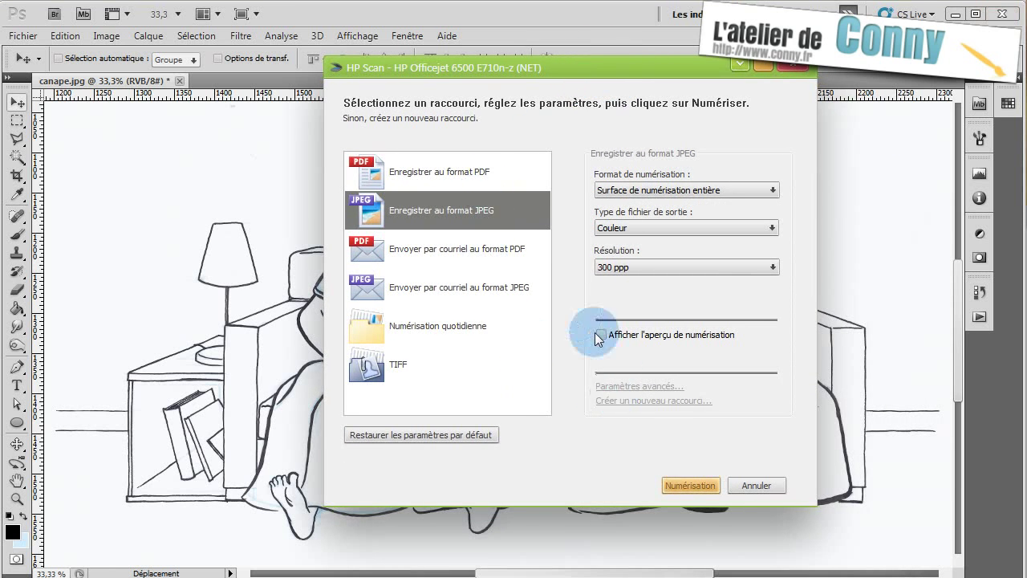
pyautogui.click(426, 365)
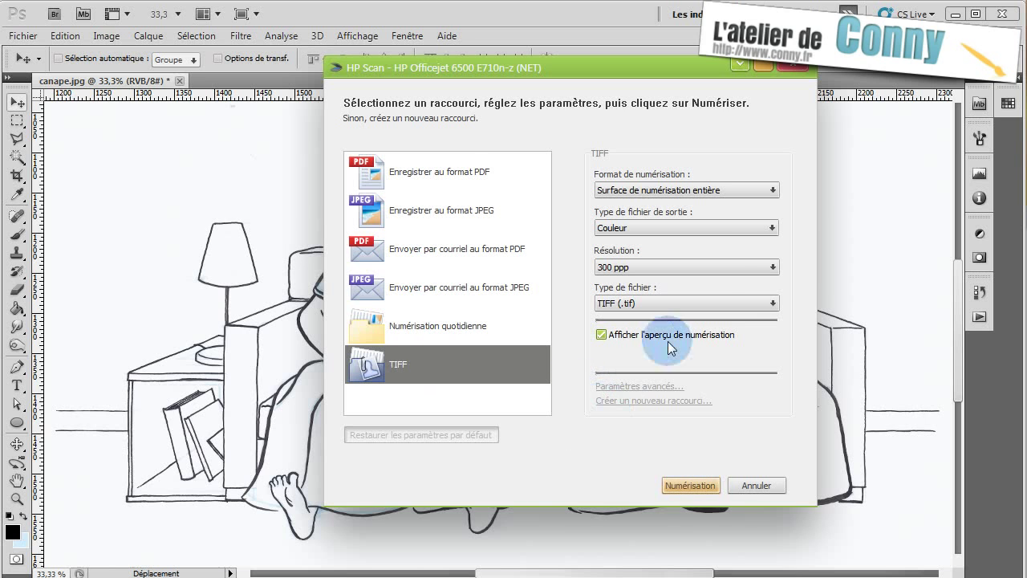
pyautogui.click(731, 224)
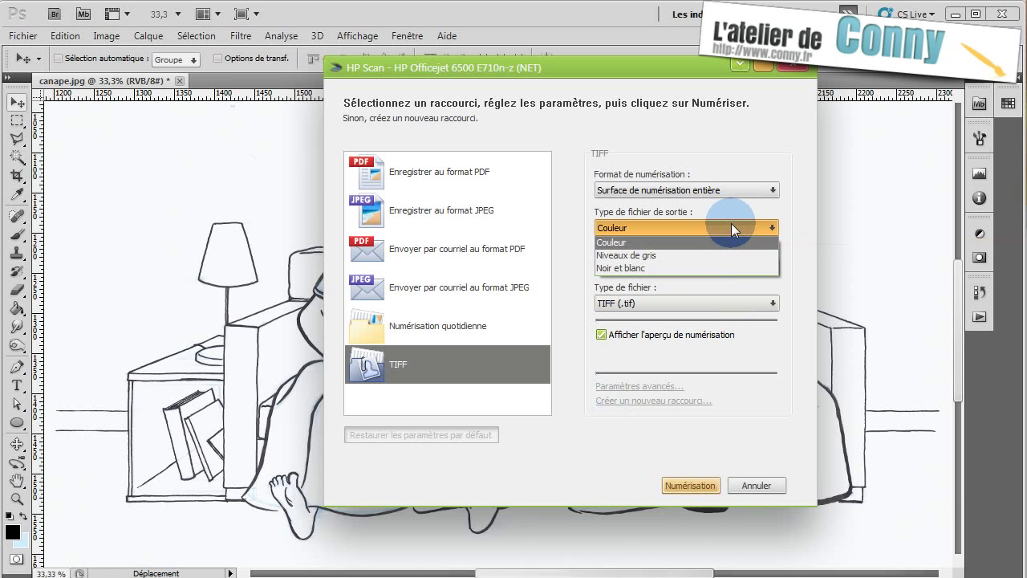
pyautogui.click(731, 265)
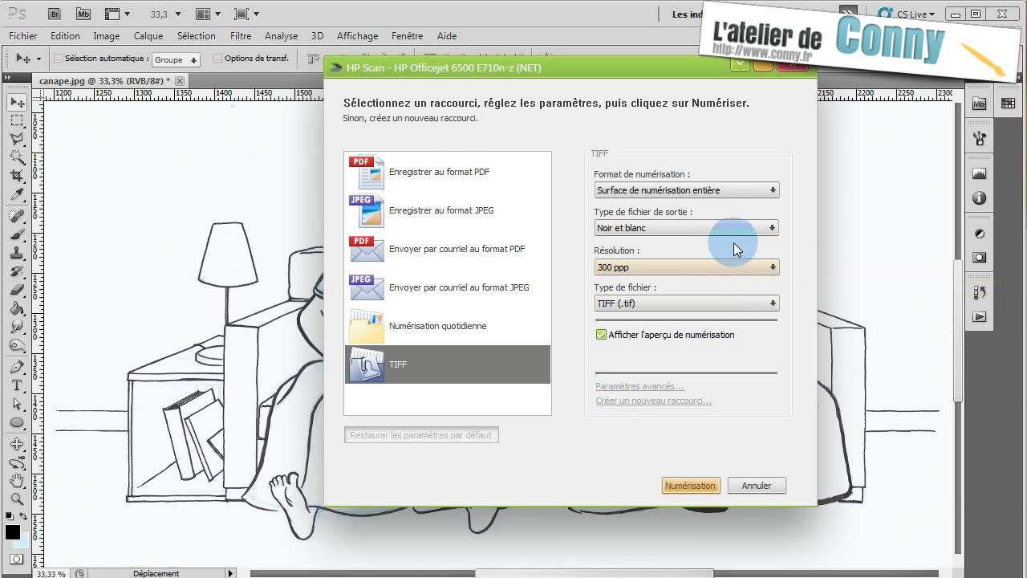
# - Set the scan resolution to 1200 ppp, decline resetting it to a lower value, and start the scan
pyautogui.click(730, 268)
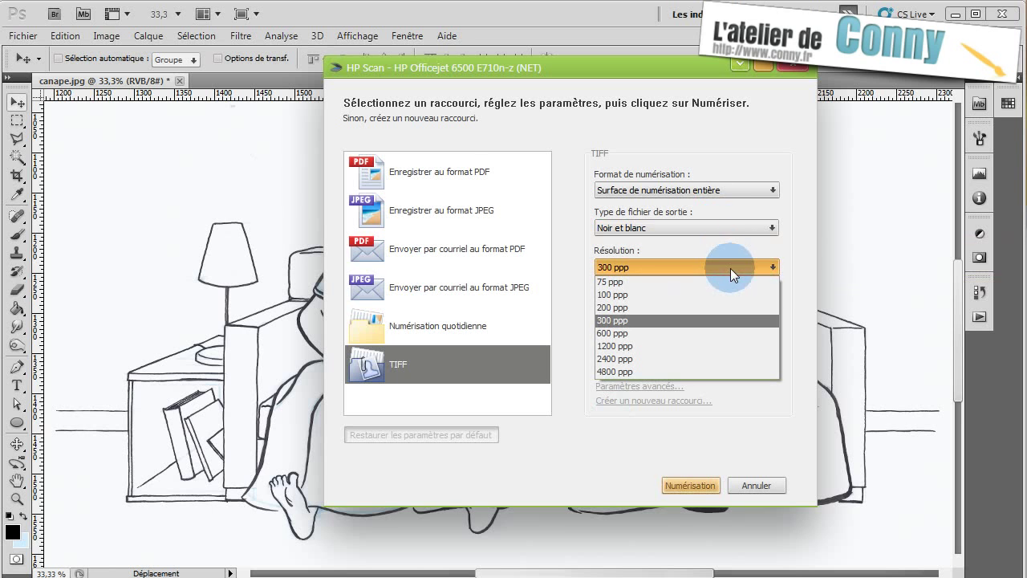
pyautogui.click(720, 345)
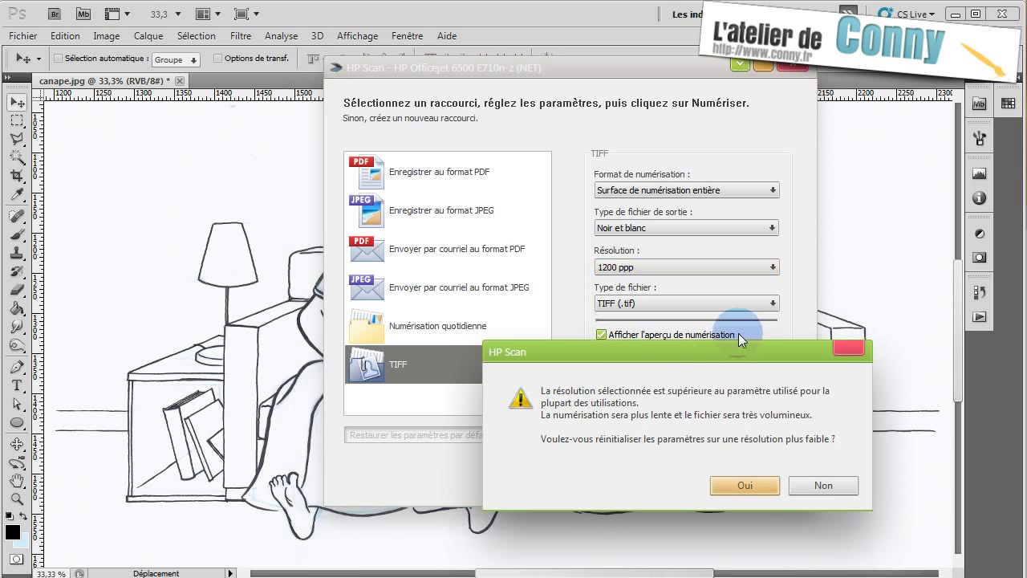
pyautogui.moveTo(723, 352); pyautogui.dragTo(679, 297)
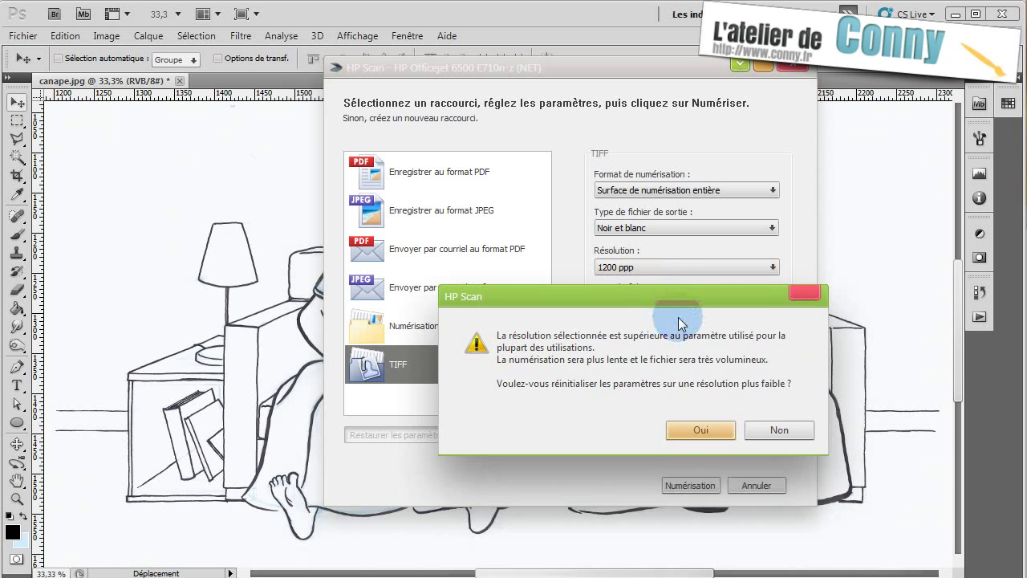
pyautogui.click(718, 437)
pyautogui.click(707, 428)
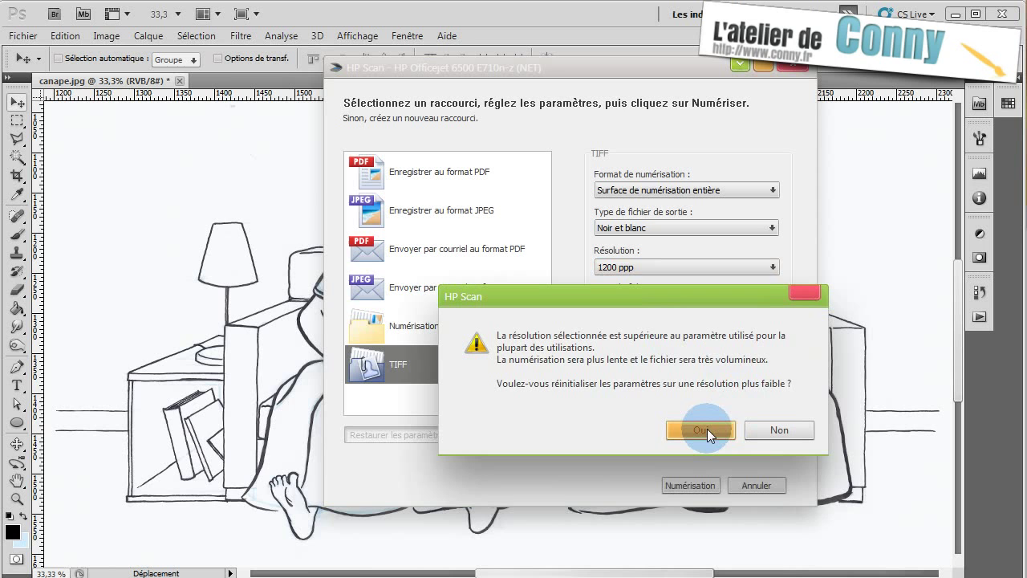
pyautogui.click(790, 427)
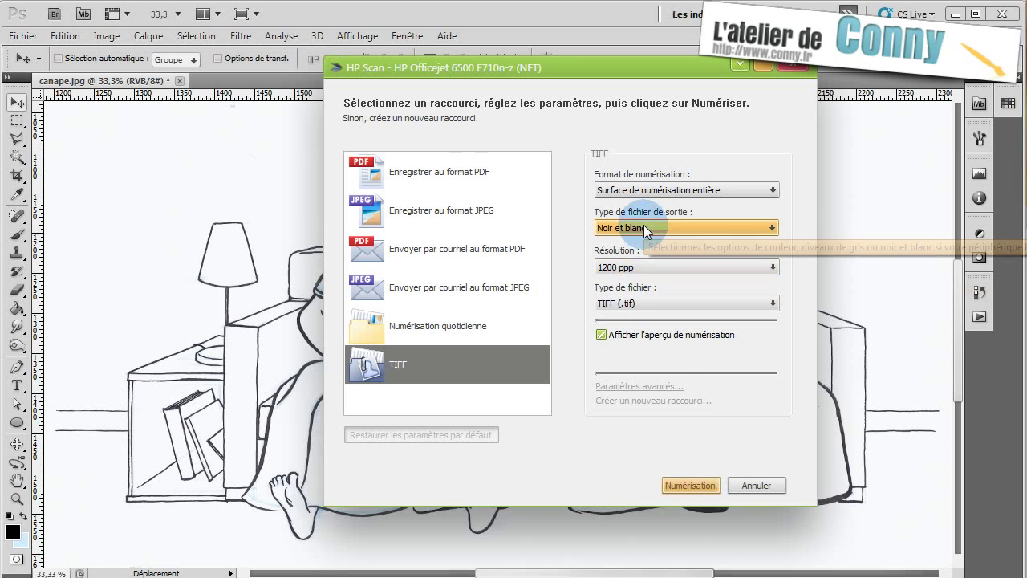
pyautogui.click(697, 486)
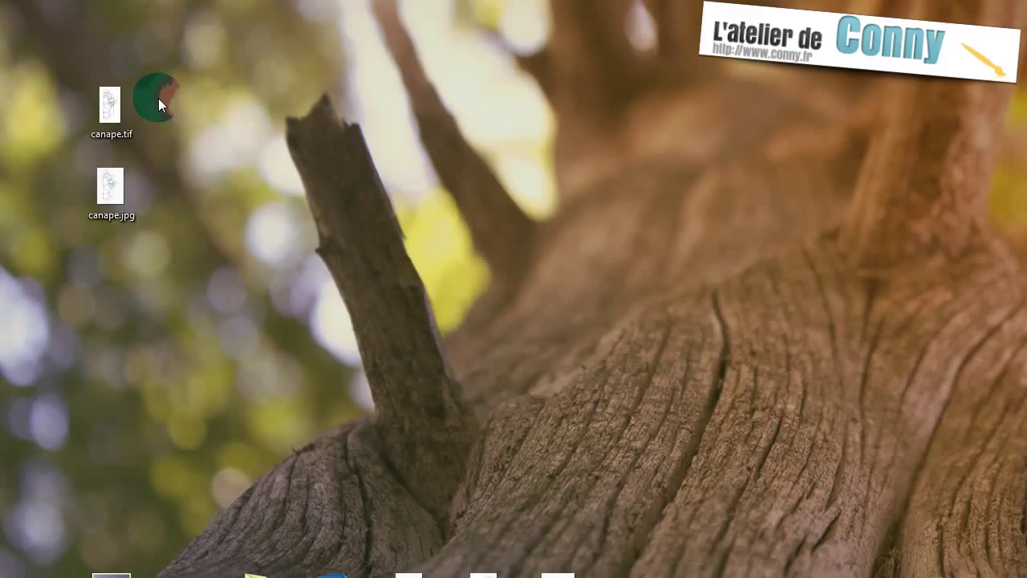
# - Open canape.tif from the desktop in Adobe Photoshop CS5
pyautogui.rightClick(123, 141)
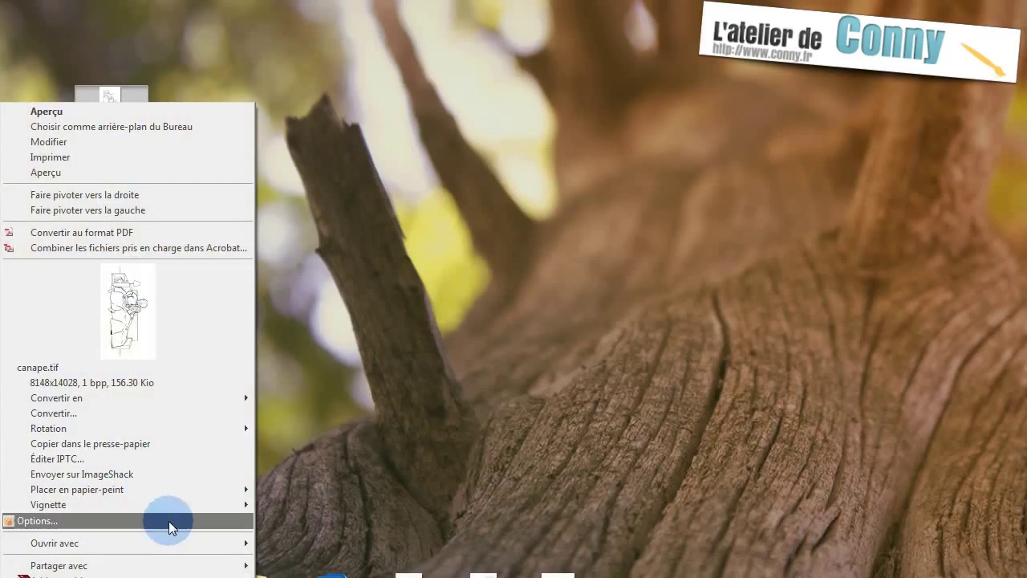
pyautogui.moveTo(189, 546)
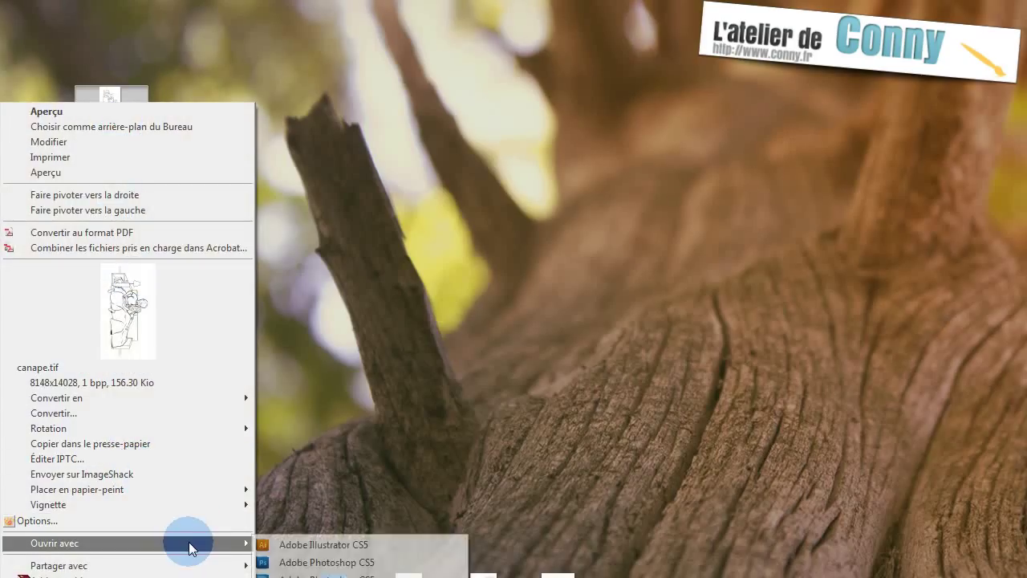
pyautogui.click(319, 563)
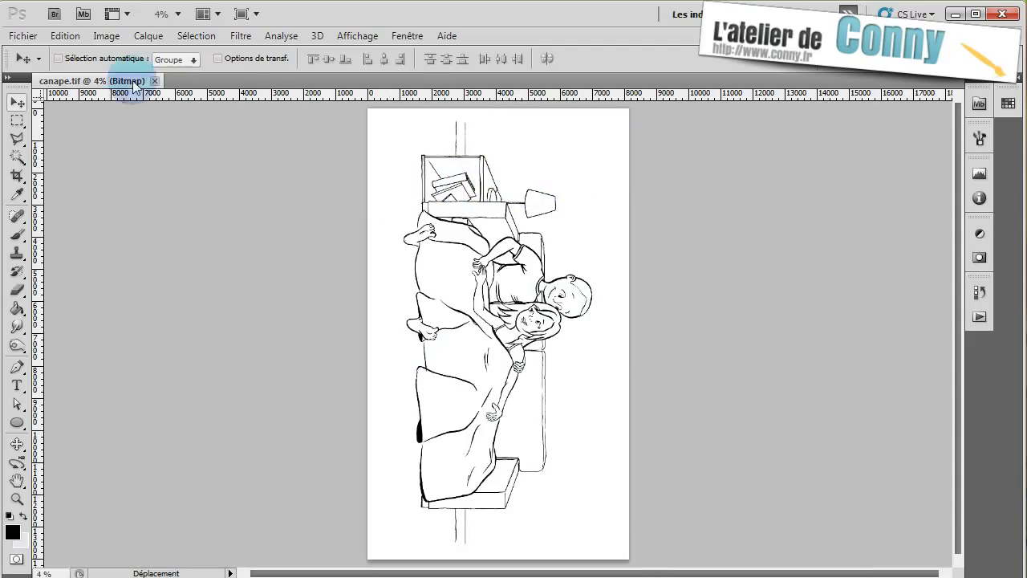
# - Rotate the whole canape.tif image 90° counterclockwise
pyautogui.click(108, 38)
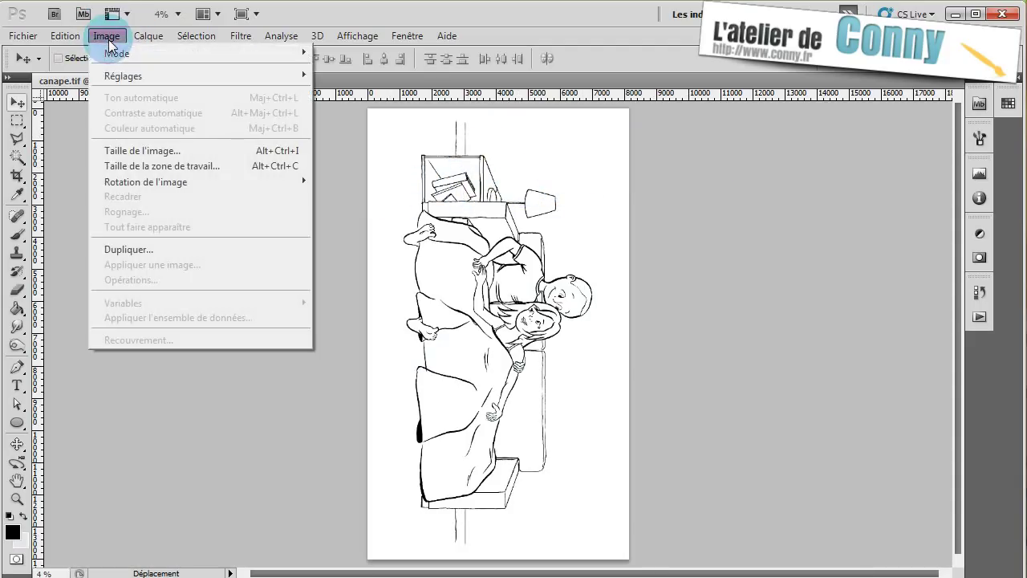
pyautogui.moveTo(126, 77)
pyautogui.moveTo(69, 34)
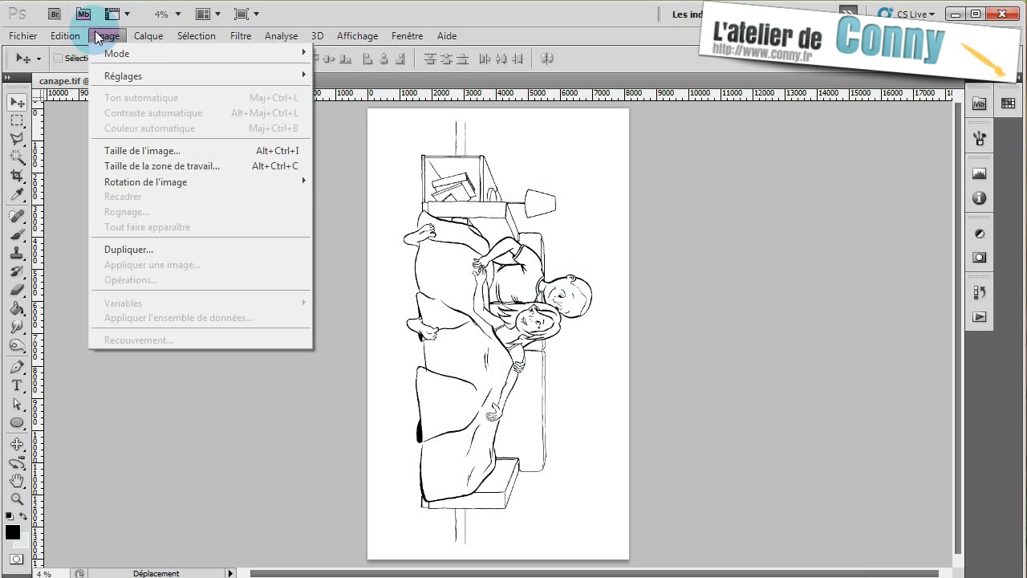
pyautogui.moveTo(251, 187)
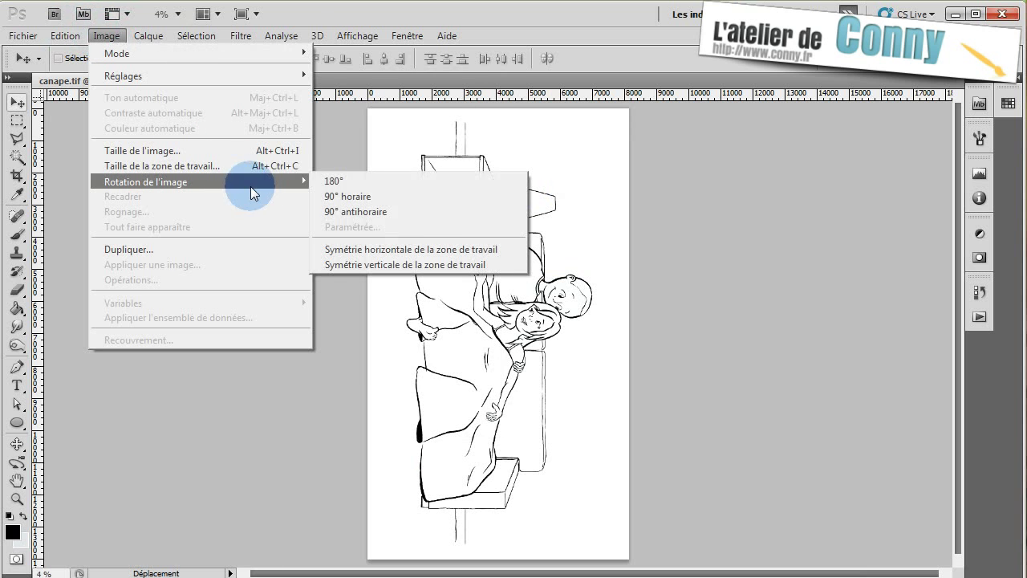
pyautogui.click(384, 213)
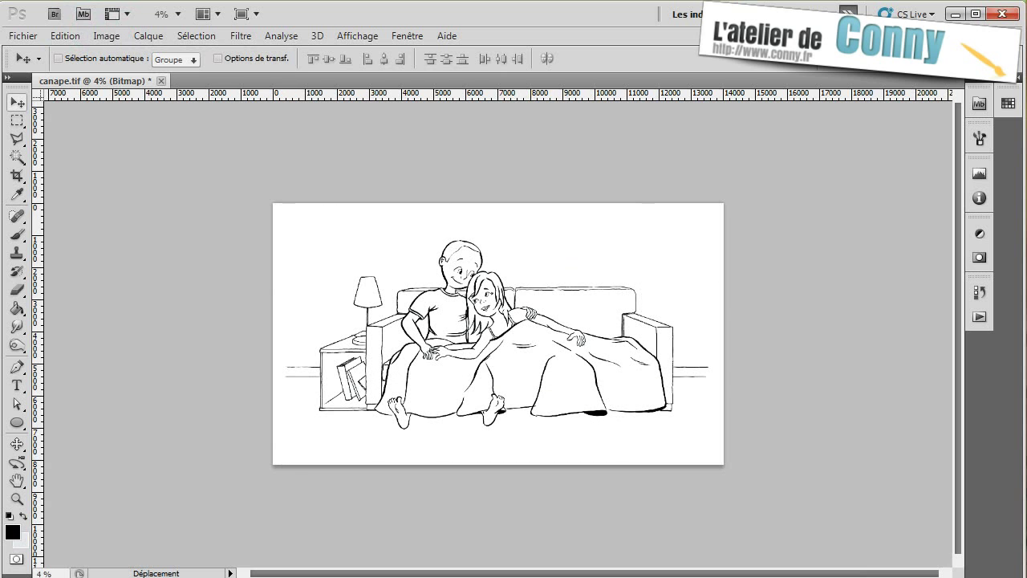
# - Examine the bitmap scan's line edges and white areas up close around the faces, hair, shoulder straps and sofa
pyautogui.hotkey('ctrl', '+')
pyautogui.hotkey('ctrl', '+')
pyautogui.hotkey('ctrl', '+')
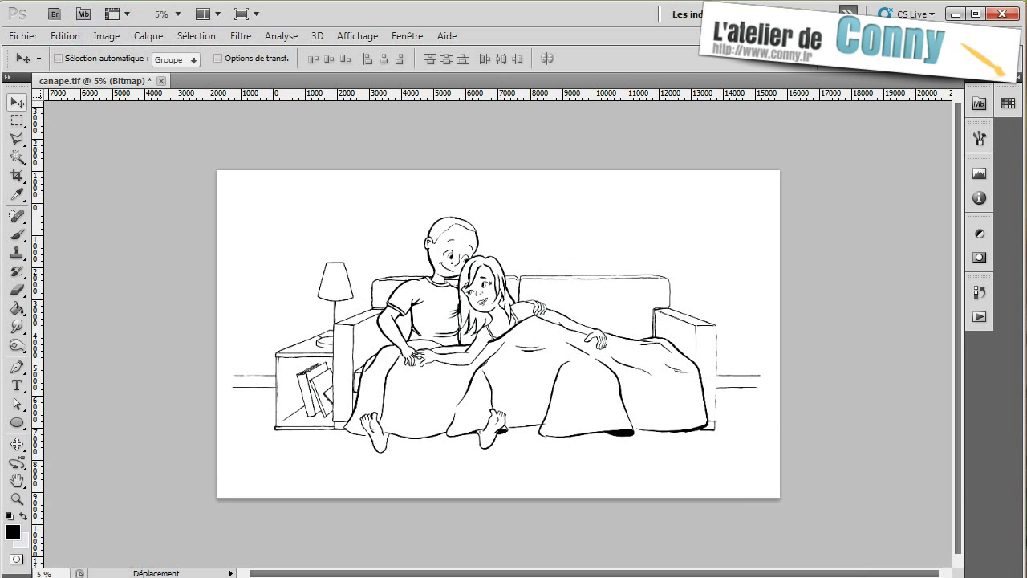
pyautogui.hotkey('ctrl', '+')
pyautogui.hotkey('ctrl', '+')
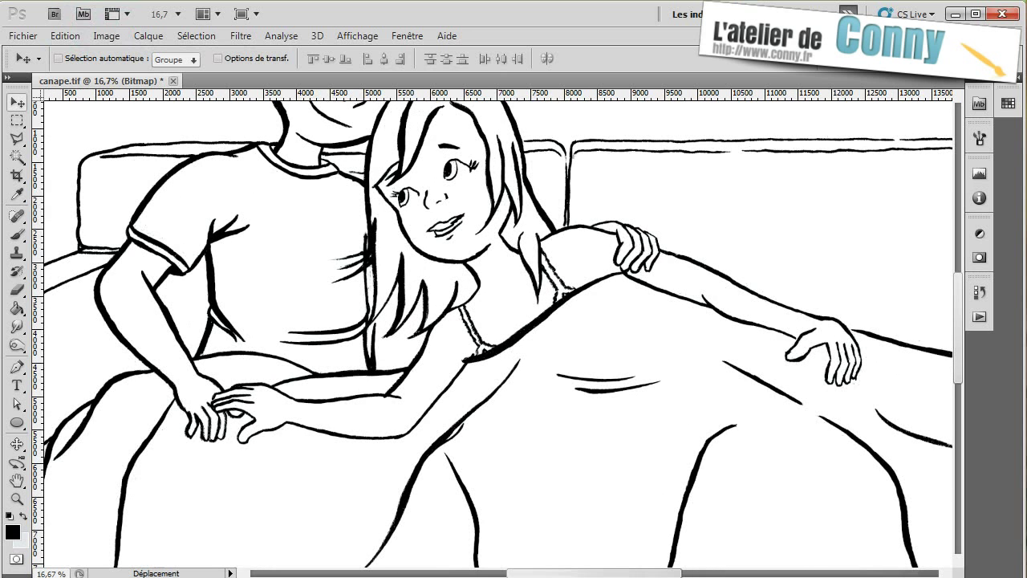
pyautogui.scroll(3, 498, 333)
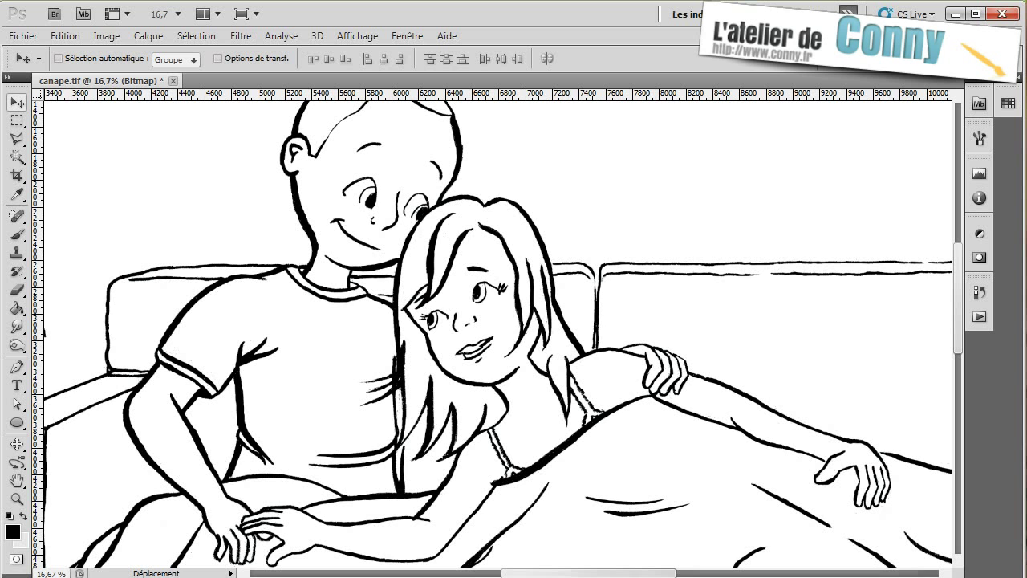
pyautogui.hotkey('ctrl', '+')
pyautogui.hotkey('ctrl', '+')
pyautogui.hotkey('ctrl', '+')
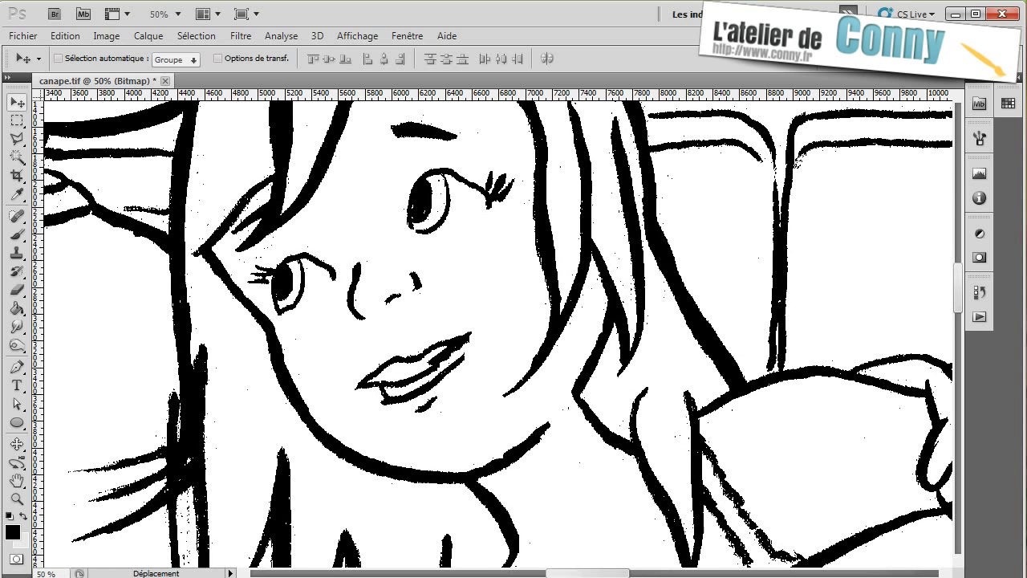
pyautogui.scroll(-5, 498, 333)
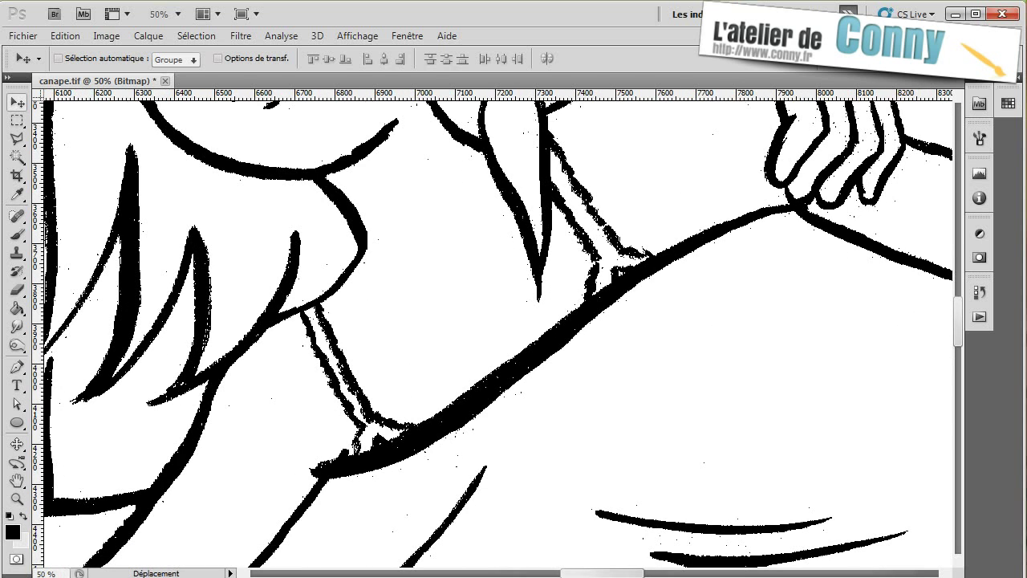
pyautogui.scroll(2, 498, 333)
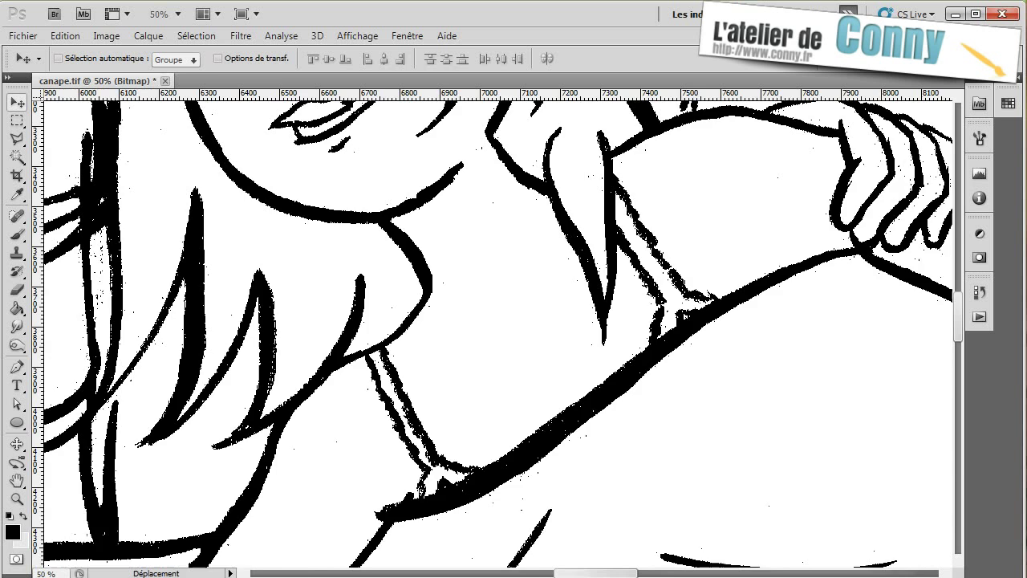
pyautogui.scroll(8, 498, 333)
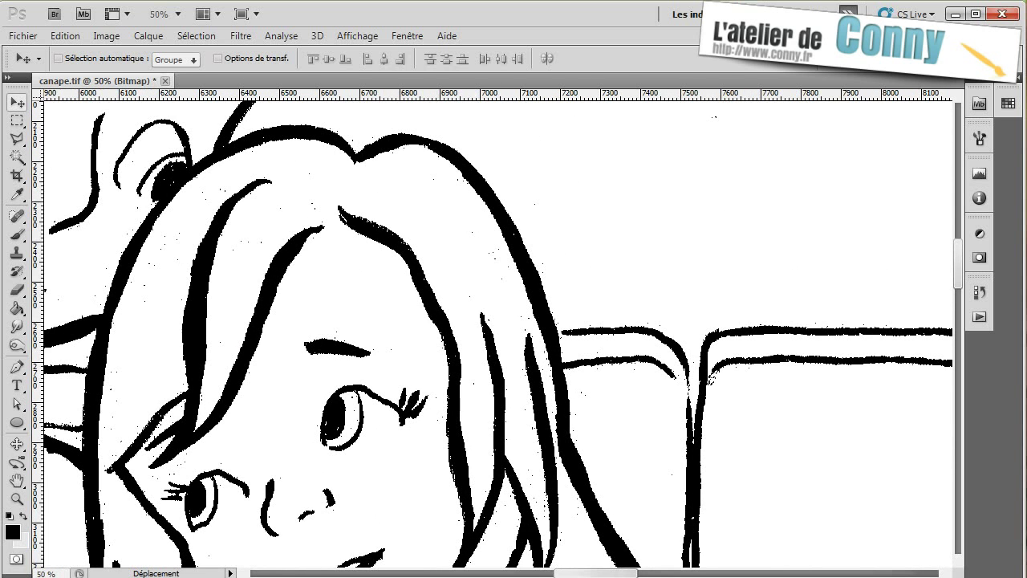
pyautogui.scroll(5, 497, 333)
pyautogui.hscroll(2, 497, 333)
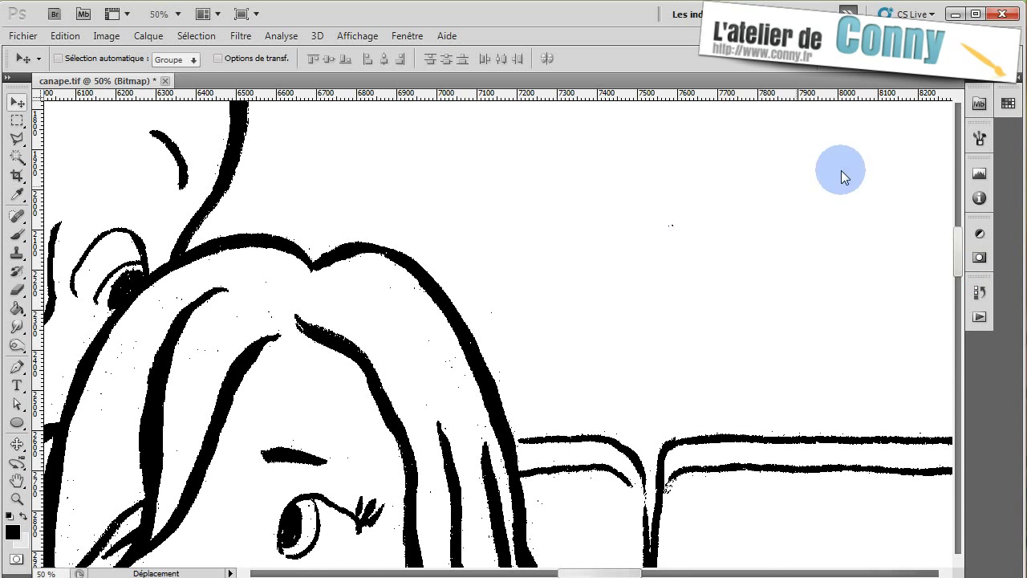
pyautogui.hotkey('ctrl', '-')
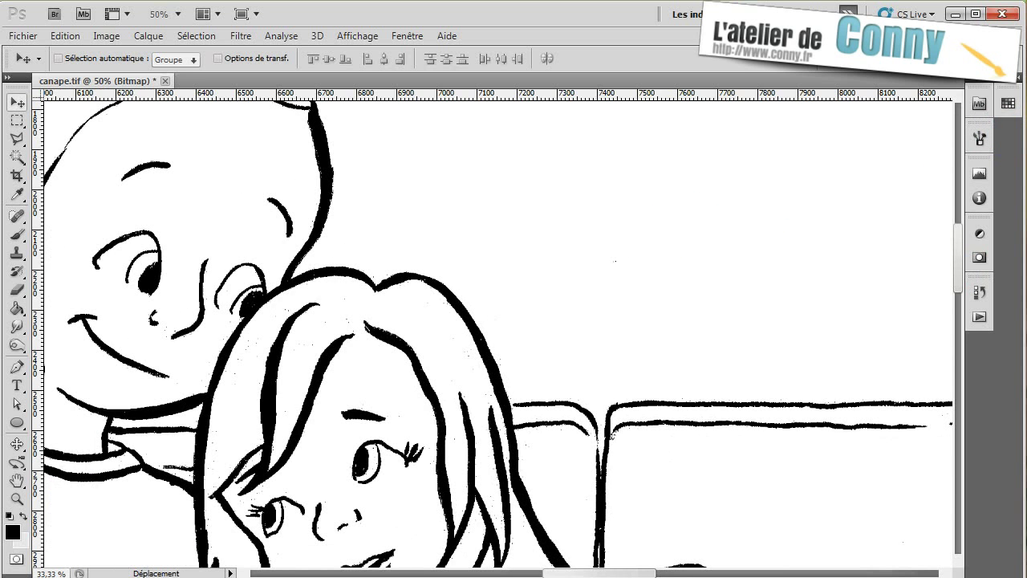
pyautogui.hotkey('ctrl', '-')
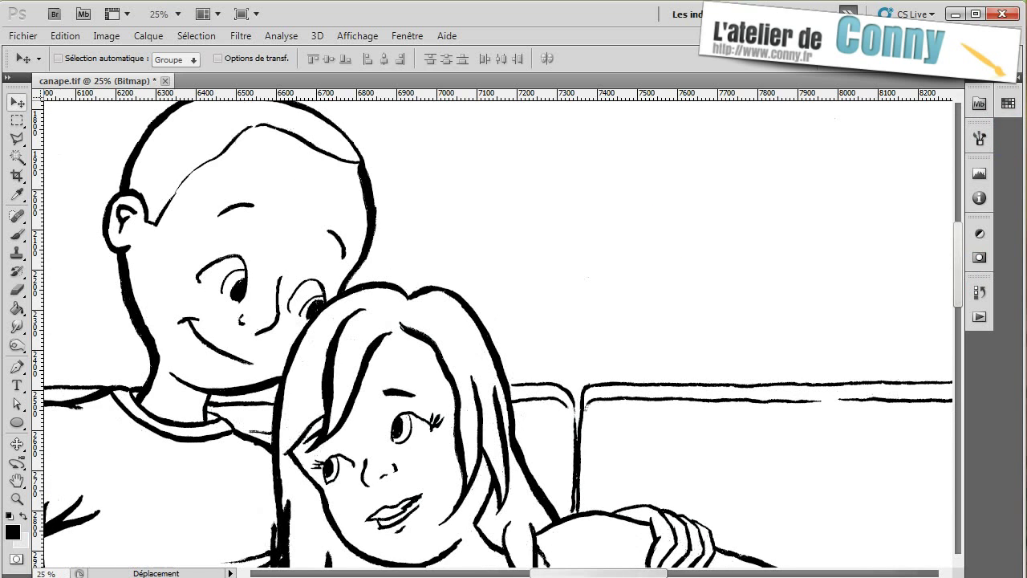
# - Set the Brush size to 125, test it in black over the small fold mark by the knee, and undo that stroke
pyautogui.click(18, 238)
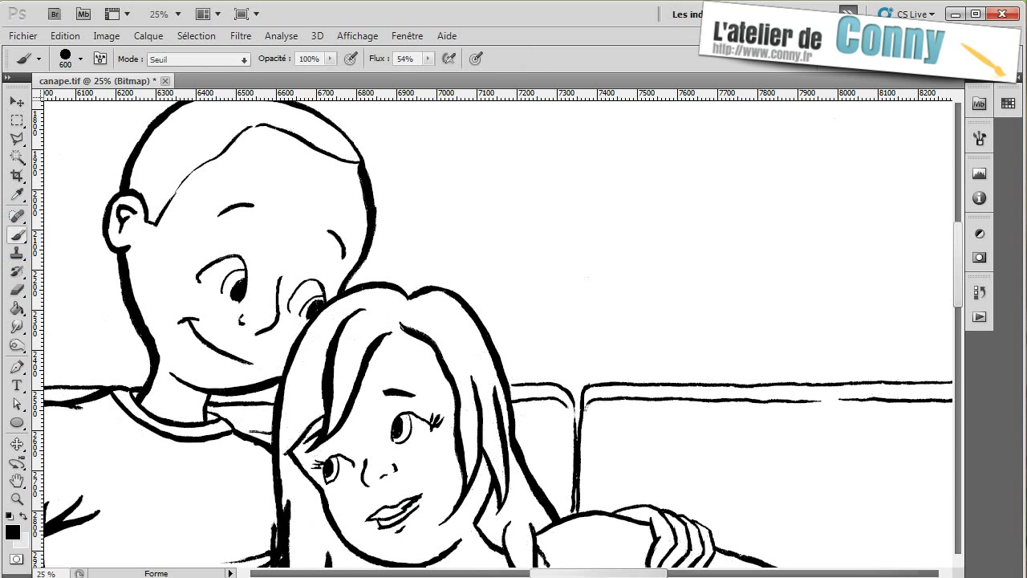
pyautogui.hotkey('ctrl', '+')
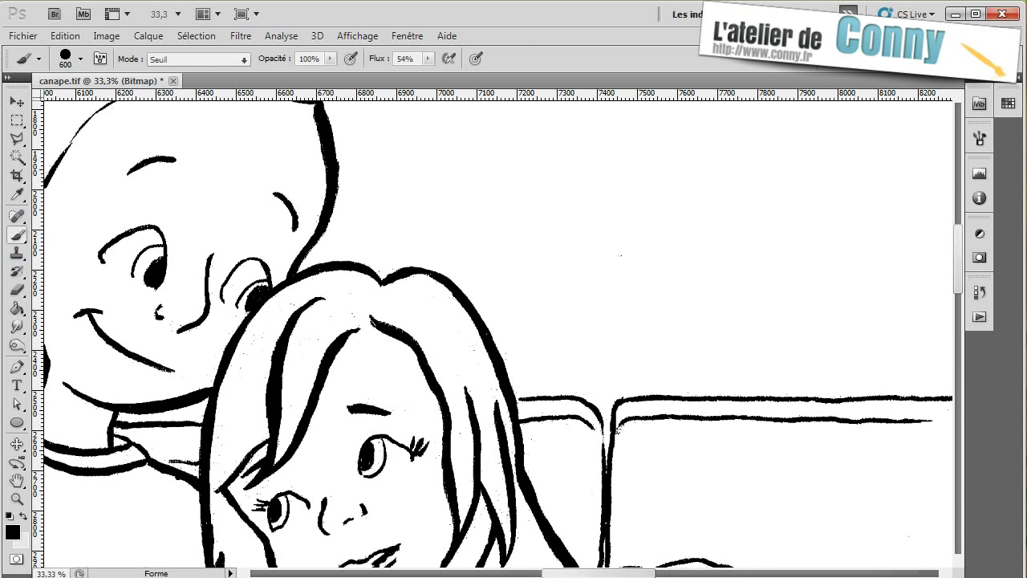
pyautogui.scroll(-10, 498, 329)
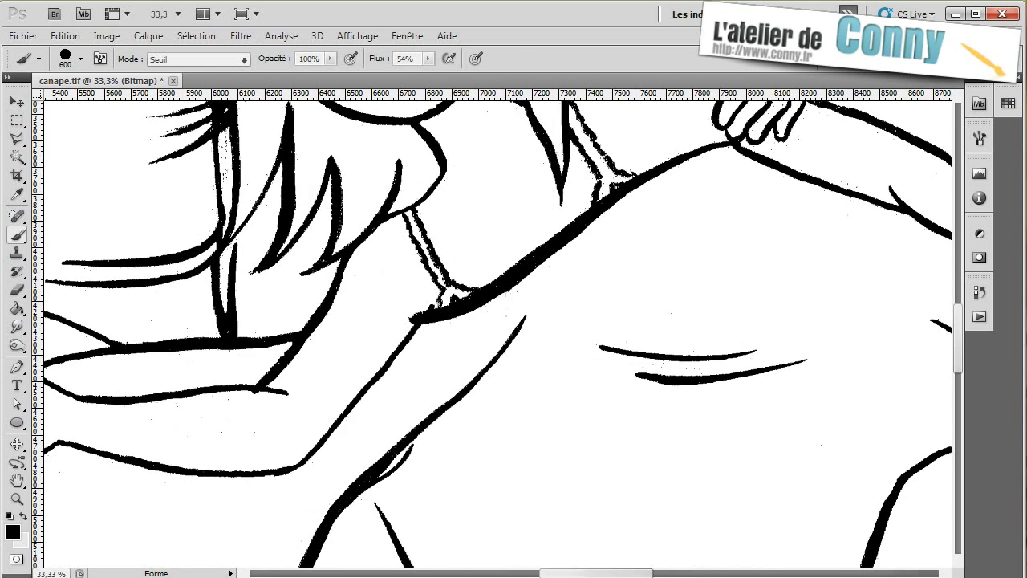
pyautogui.moveTo(718, 341); pyautogui.dragTo(761, 297)
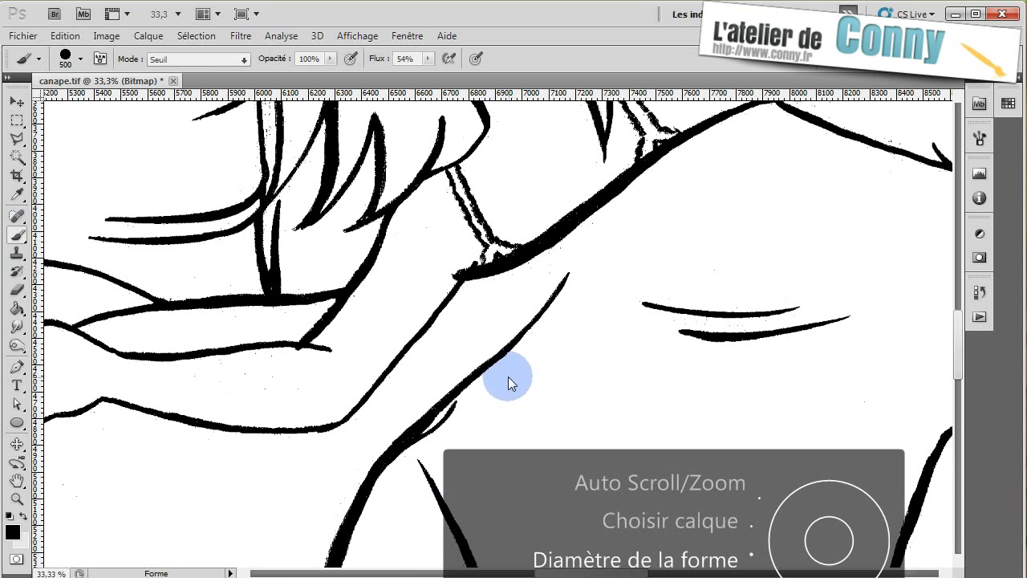
pyautogui.press('[')
pyautogui.press('[')
pyautogui.press('[')
pyautogui.press('[')
pyautogui.press('[')
pyautogui.press('[')
pyautogui.press('[')
pyautogui.press('[')
pyautogui.click(460, 421)
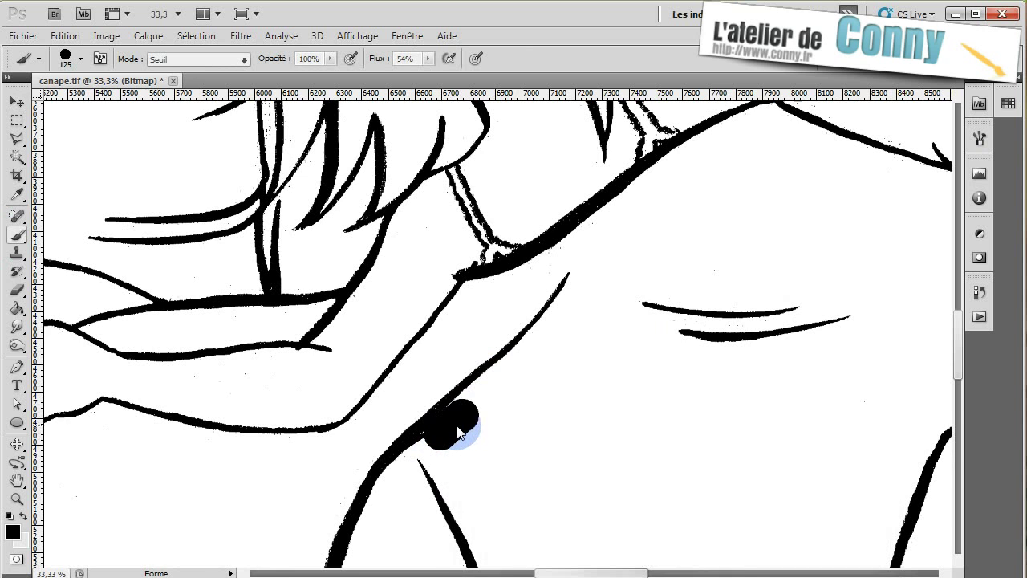
pyautogui.hotkey('ctrl', 'z')
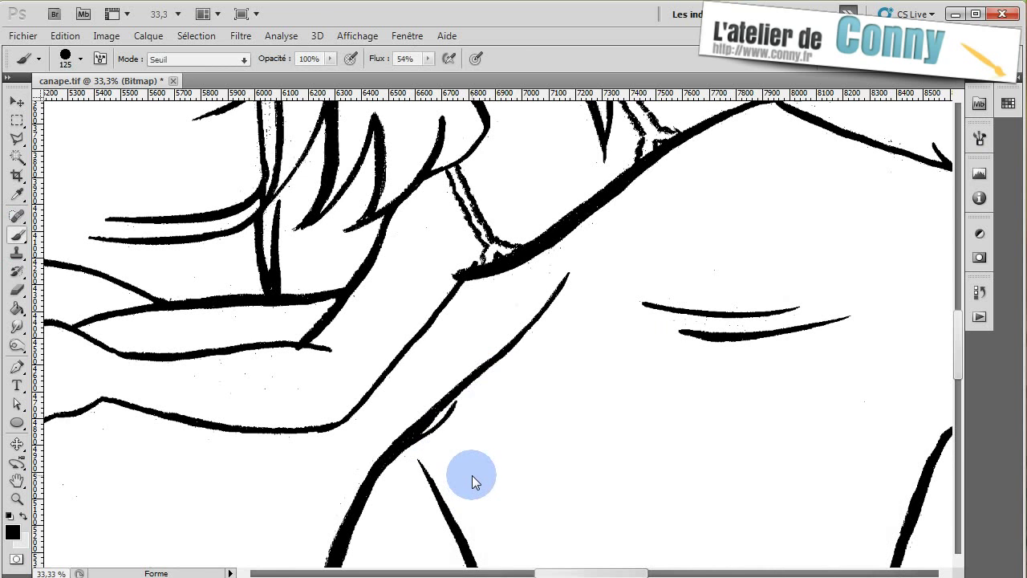
# - Set the foreground colour to white, reduce the brush to 90, and paint out the small fold mark beside the knee line
pyautogui.click(12, 533)
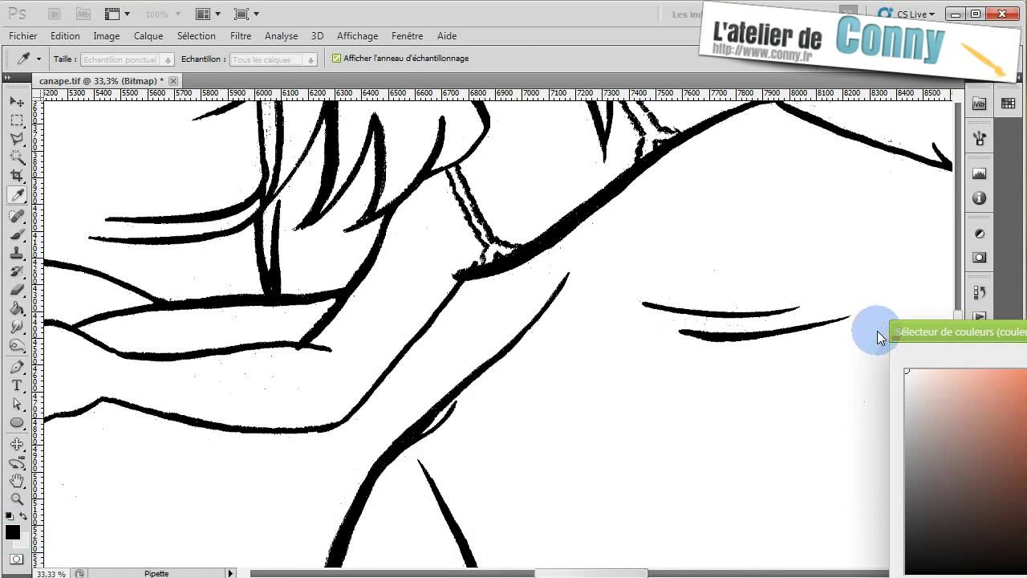
pyautogui.press('Return')
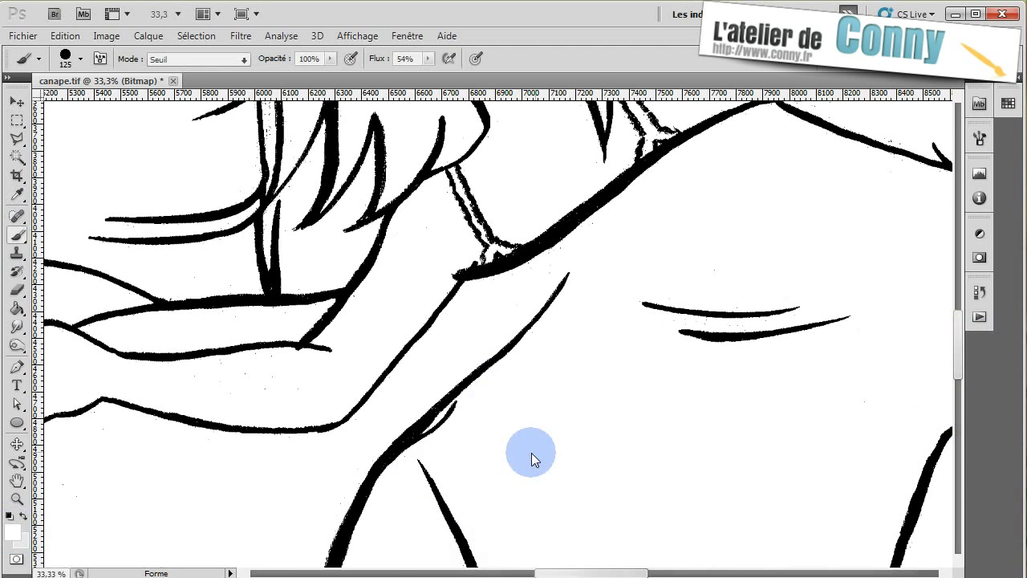
pyautogui.press('[')
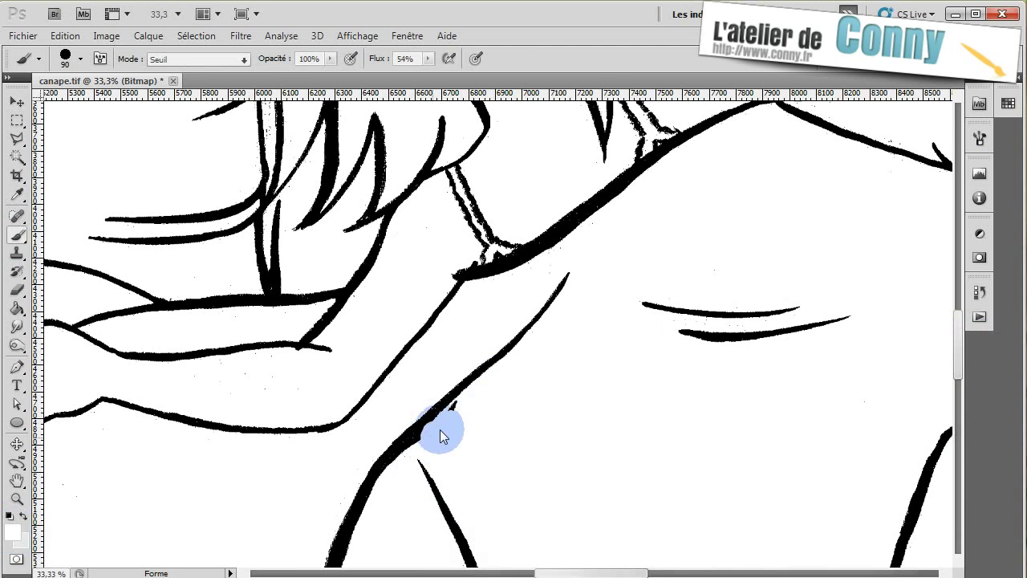
pyautogui.moveTo(462, 410); pyautogui.dragTo(395, 496)
pyautogui.click(733, 348)
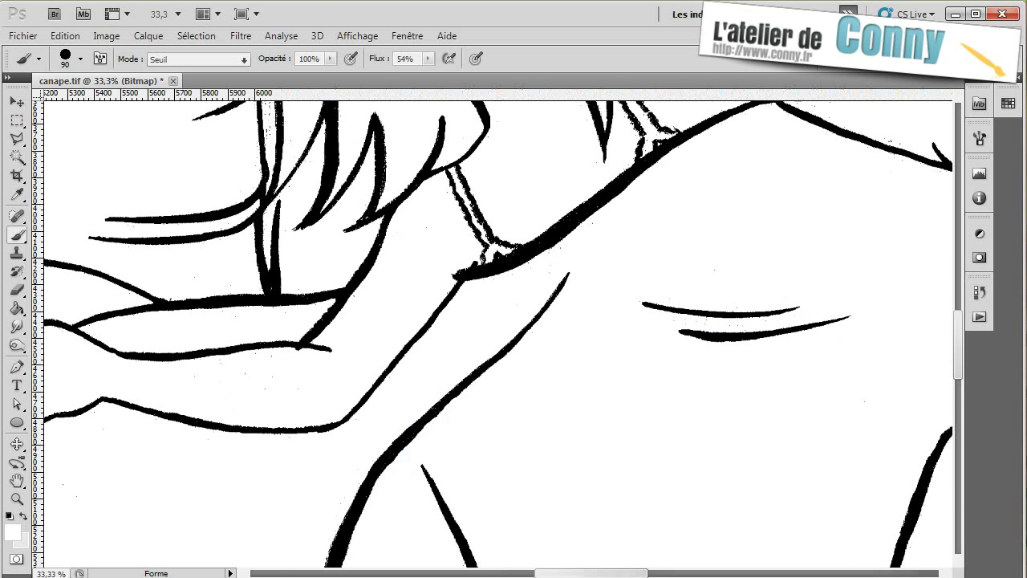
pyautogui.moveTo(733, 348)
pyautogui.mouseDown()
pyautogui.moveTo(585, 272)
pyautogui.moveTo(549, 562)
pyautogui.moveTo(618, 515)
pyautogui.moveTo(718, 474)
pyautogui.mouseUp()
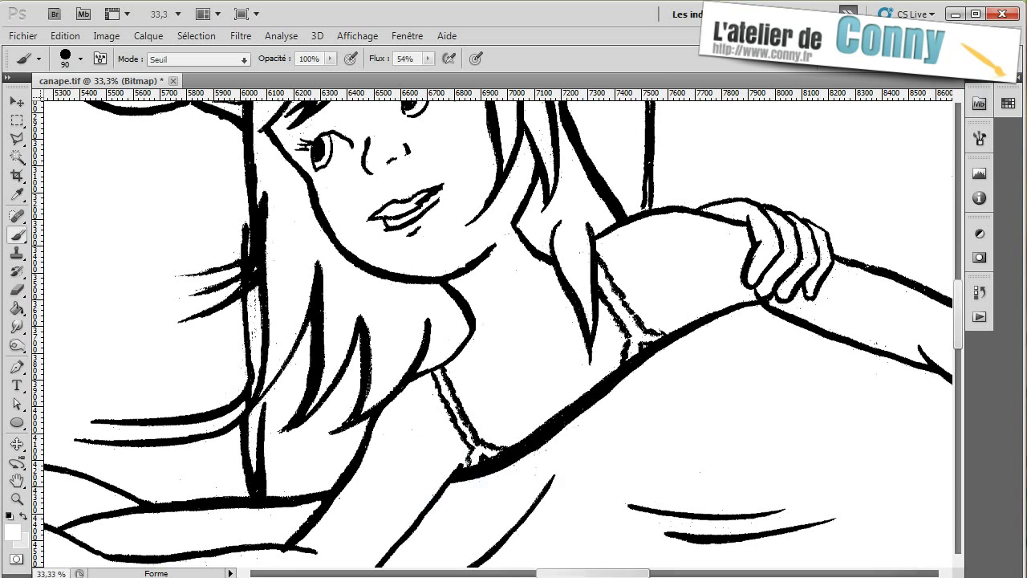
# - Open the Navigator and examine the line edges of the woman's hair, shoulder straps and face at 100%
pyautogui.moveTo(979, 173); pyautogui.dragTo(688, 169)
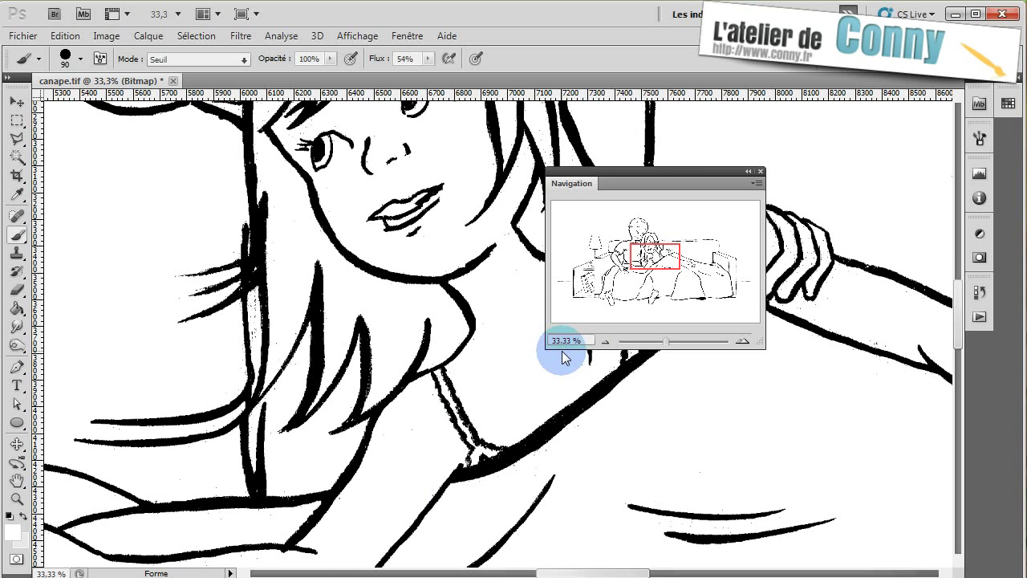
pyautogui.click(742, 344)
pyautogui.click(743, 343)
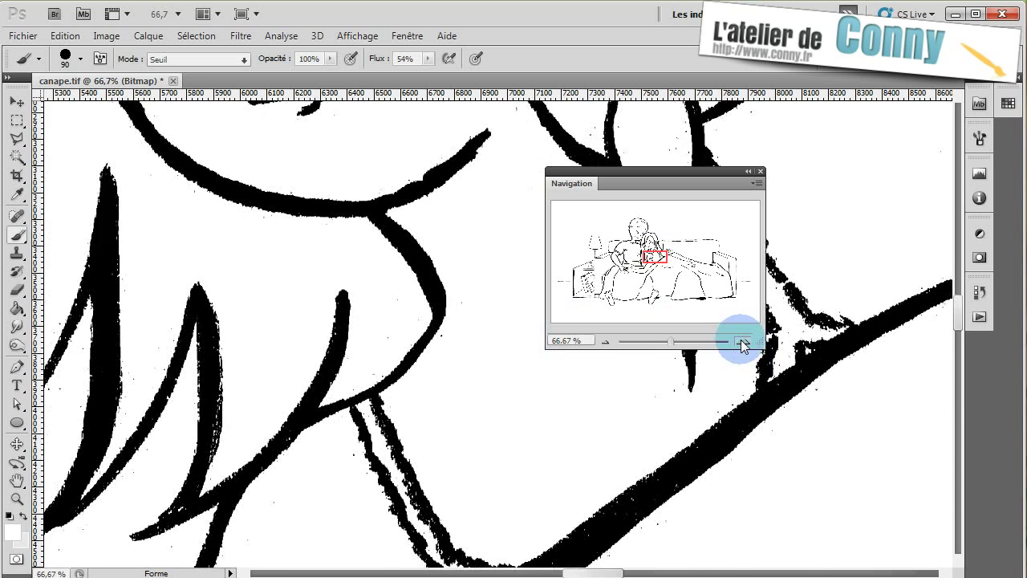
pyautogui.click(742, 343)
pyautogui.click(652, 259)
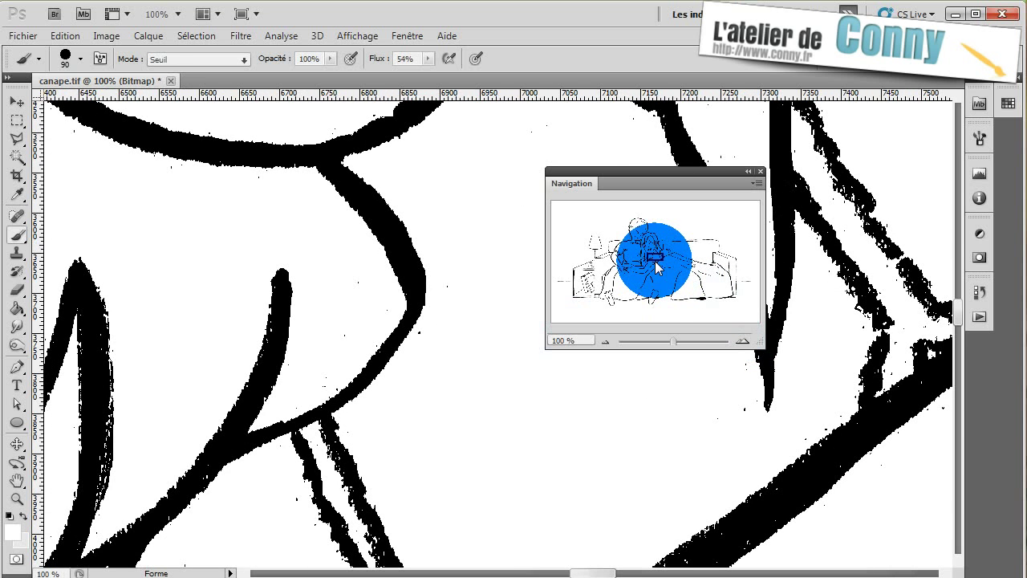
pyautogui.moveTo(656, 268); pyautogui.dragTo(656, 251)
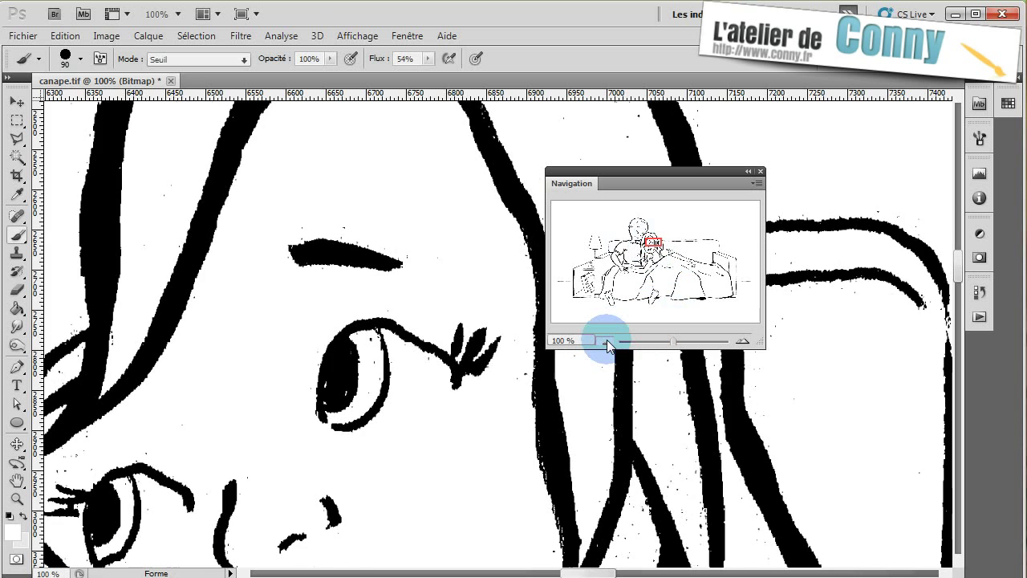
# - Zoom out to 8.33% and examine the whole couch drawing
pyautogui.click(607, 341)
pyautogui.click(606, 340)
pyautogui.click(607, 340)
pyautogui.click(606, 340)
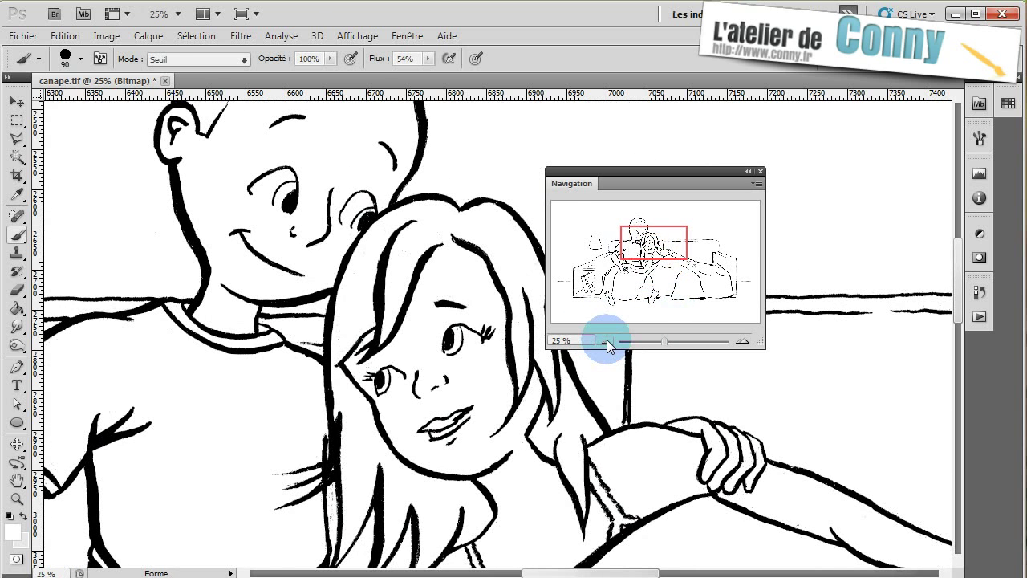
pyautogui.click(607, 340)
pyautogui.click(607, 340)
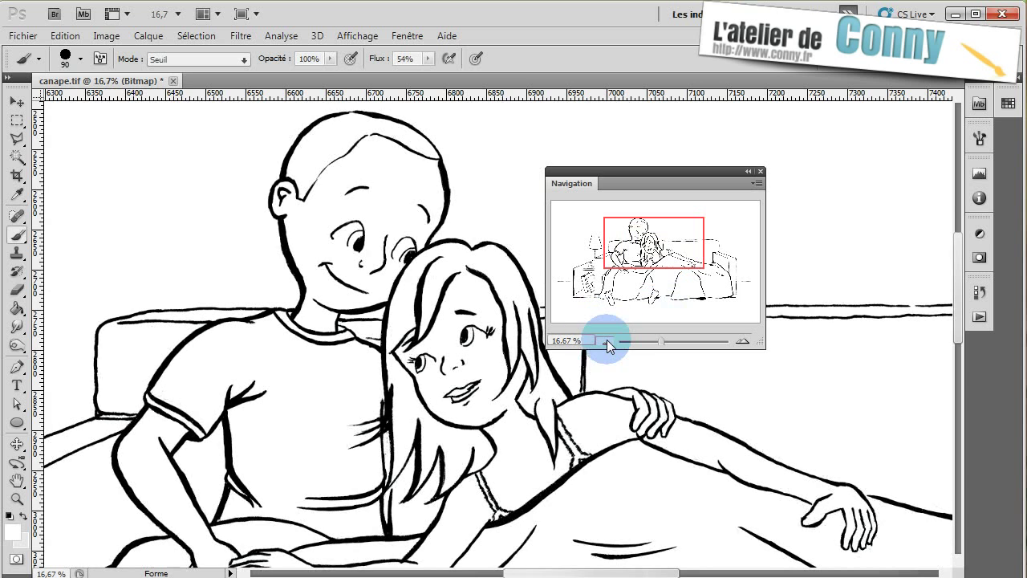
pyautogui.click(607, 340)
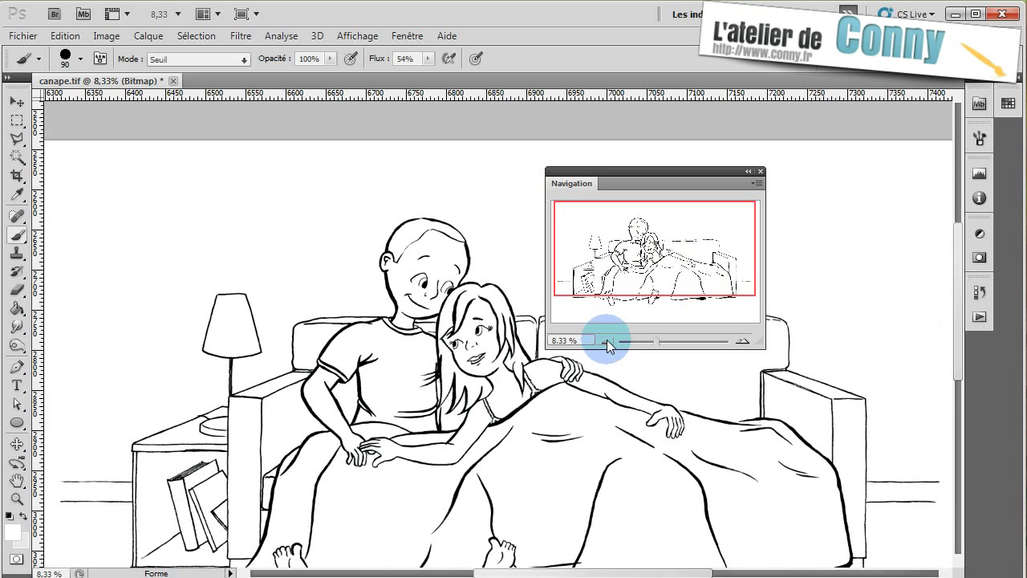
pyautogui.moveTo(616, 252); pyautogui.dragTo(630, 279)
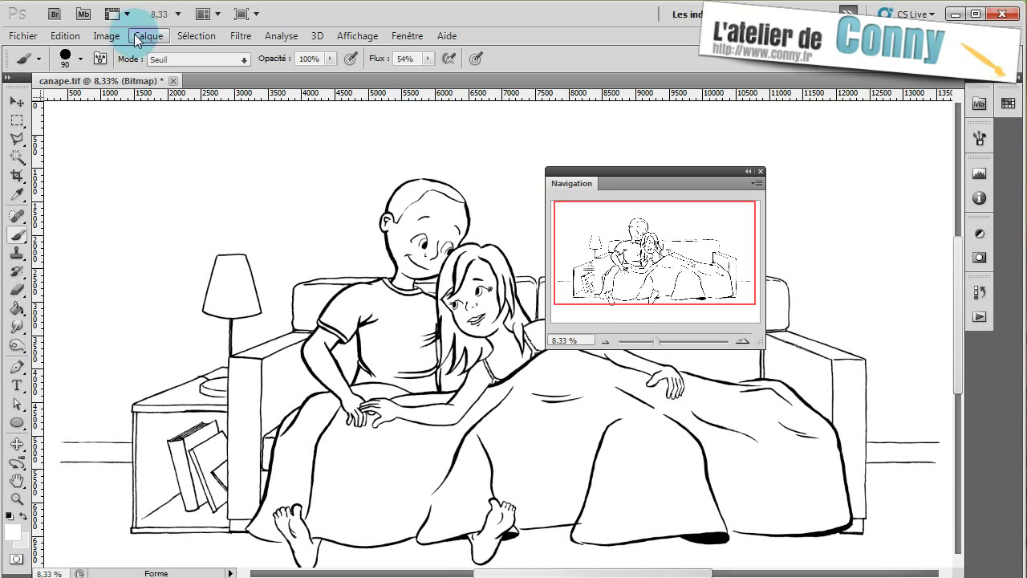
# - Resample the image to a resolution of 300 pixels/inch, keeping its proportions and document size
pyautogui.click(109, 37)
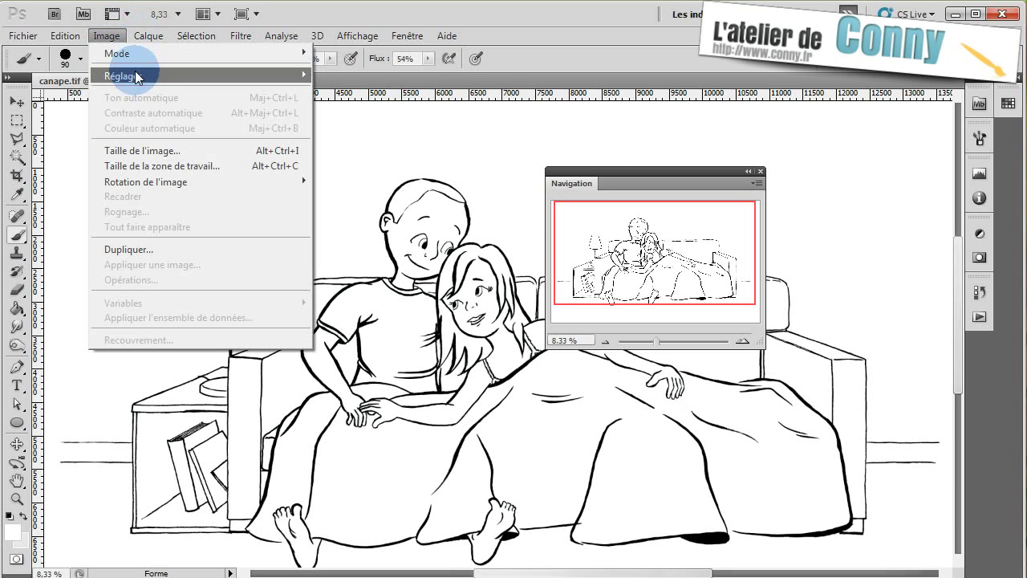
pyautogui.click(130, 150)
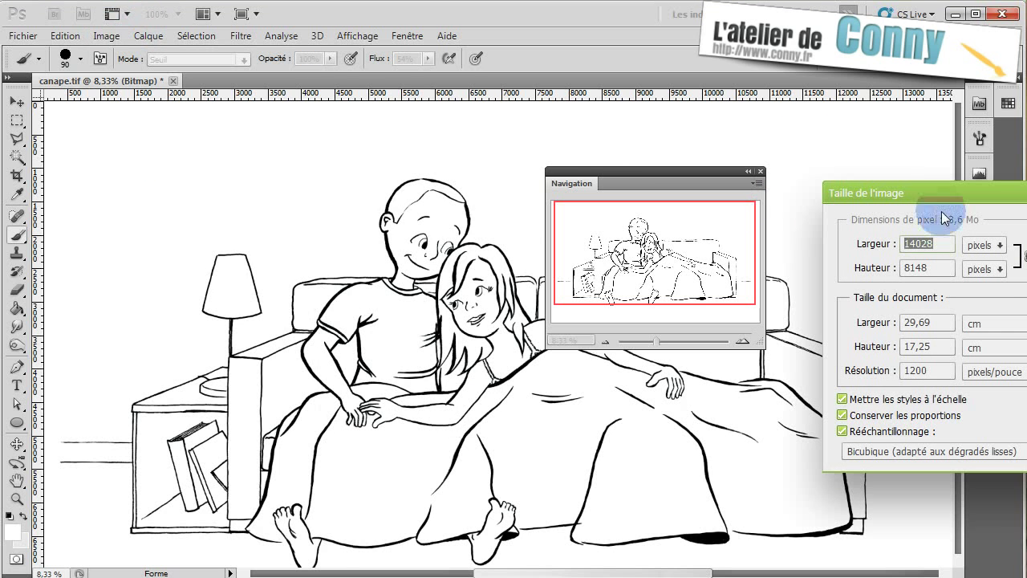
pyautogui.moveTo(982, 195); pyautogui.dragTo(353, 147)
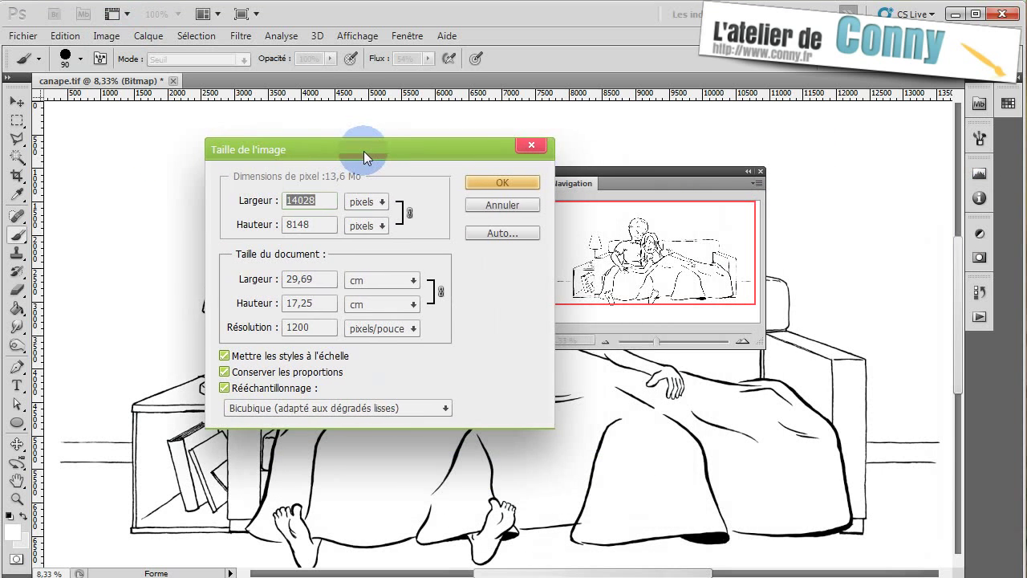
pyautogui.doubleClick(320, 328)
pyautogui.write('00')
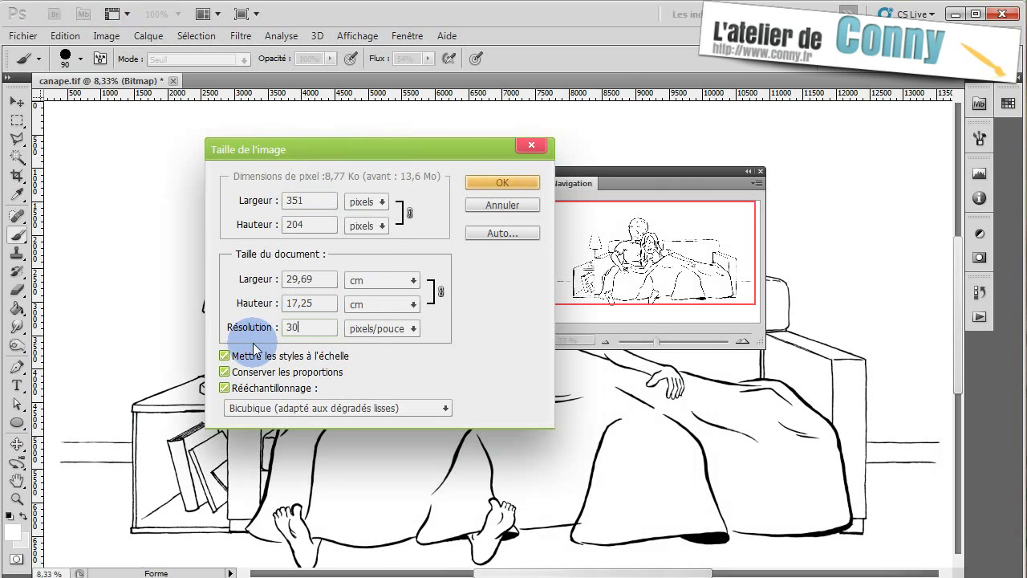
pyautogui.click(523, 182)
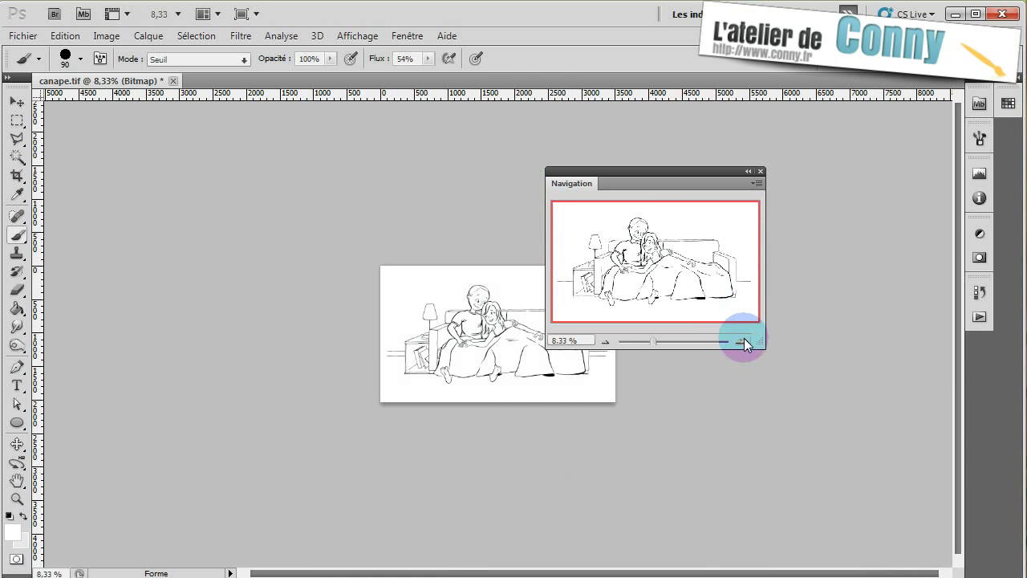
# - Examine the line edges of the resampled drawing at 100% and 200% around the woman's hair and shoulder strap
pyautogui.click(745, 344)
pyautogui.click(744, 343)
pyautogui.click(745, 343)
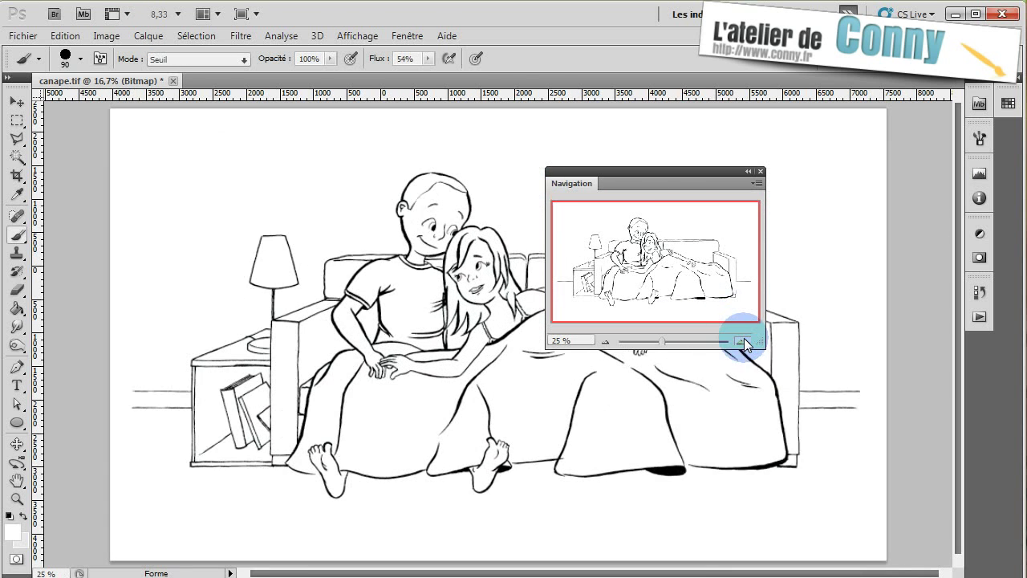
pyautogui.click(744, 343)
pyautogui.click(745, 344)
pyautogui.click(745, 344)
pyautogui.click(745, 344)
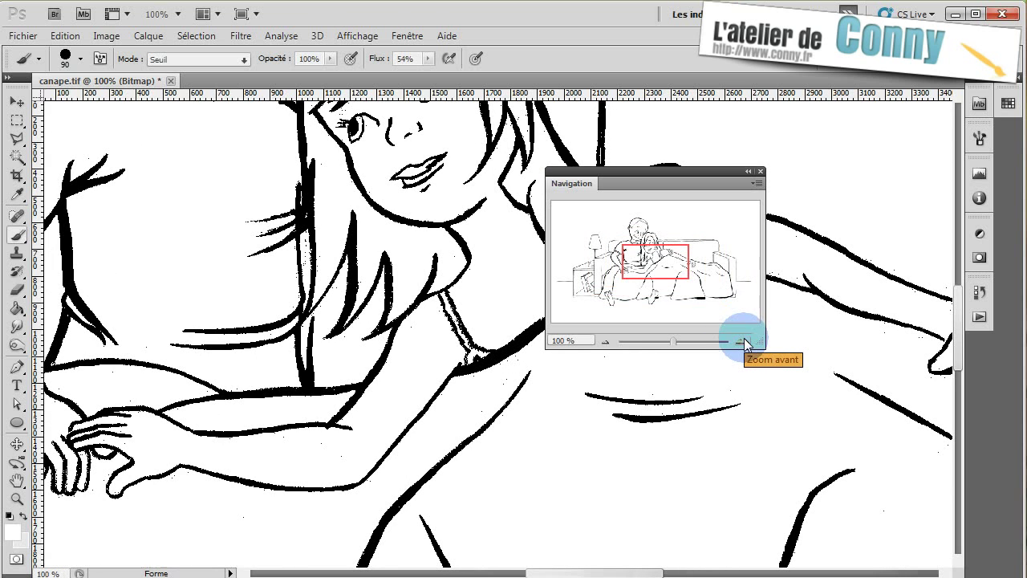
pyautogui.moveTo(437, 257); pyautogui.dragTo(427, 291)
pyautogui.moveTo(387, 257); pyautogui.dragTo(378, 336)
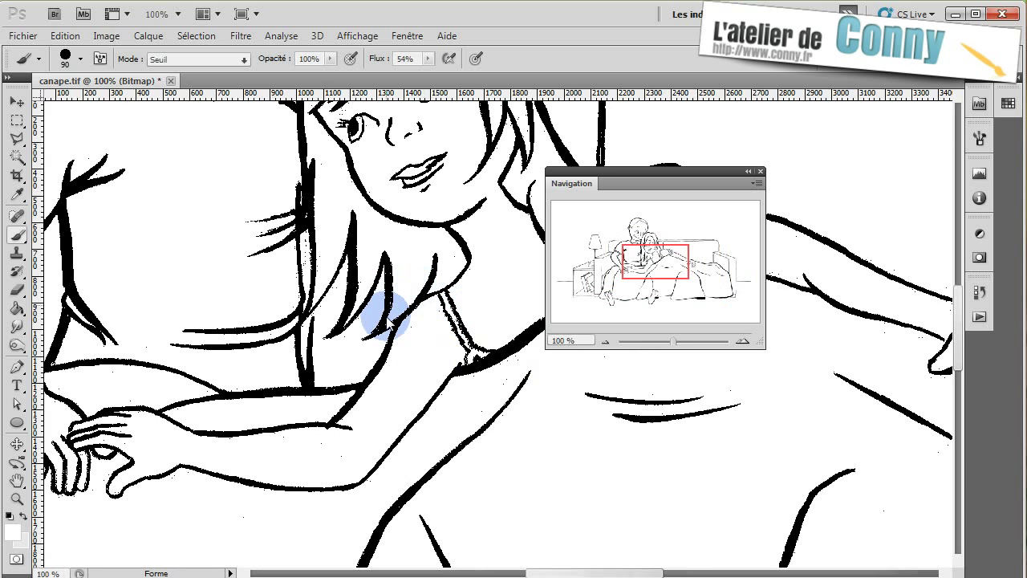
pyautogui.click(742, 342)
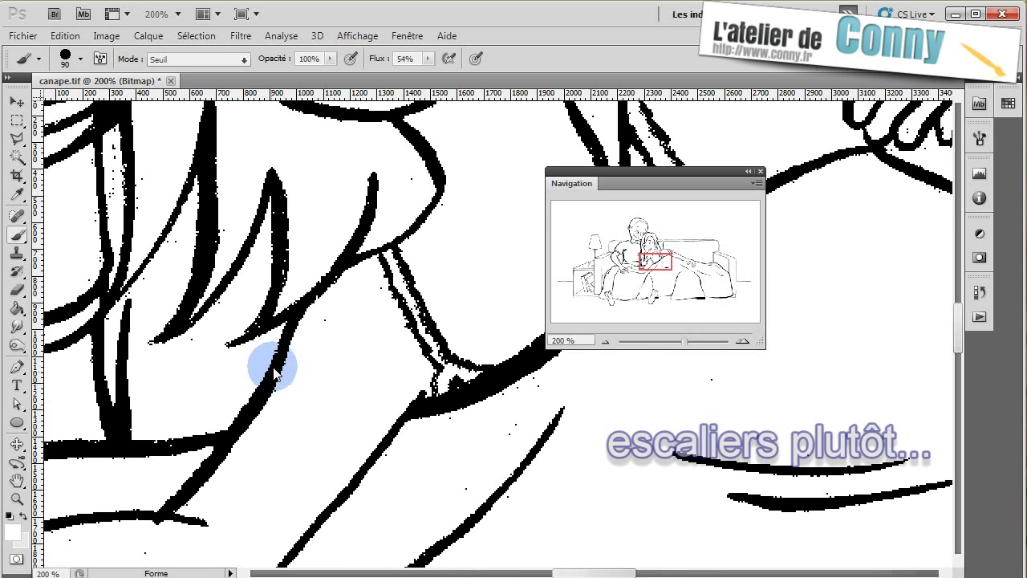
pyautogui.click(605, 343)
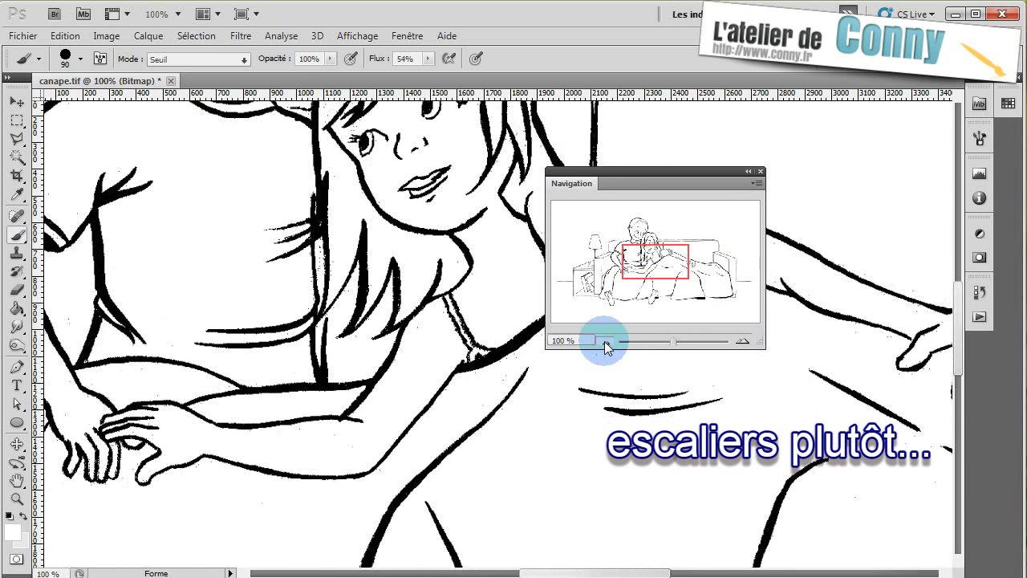
pyautogui.click(605, 343)
# - Undo the image resize and bring the couple's upper bodies into view at 16.67%
pyautogui.click(68, 37)
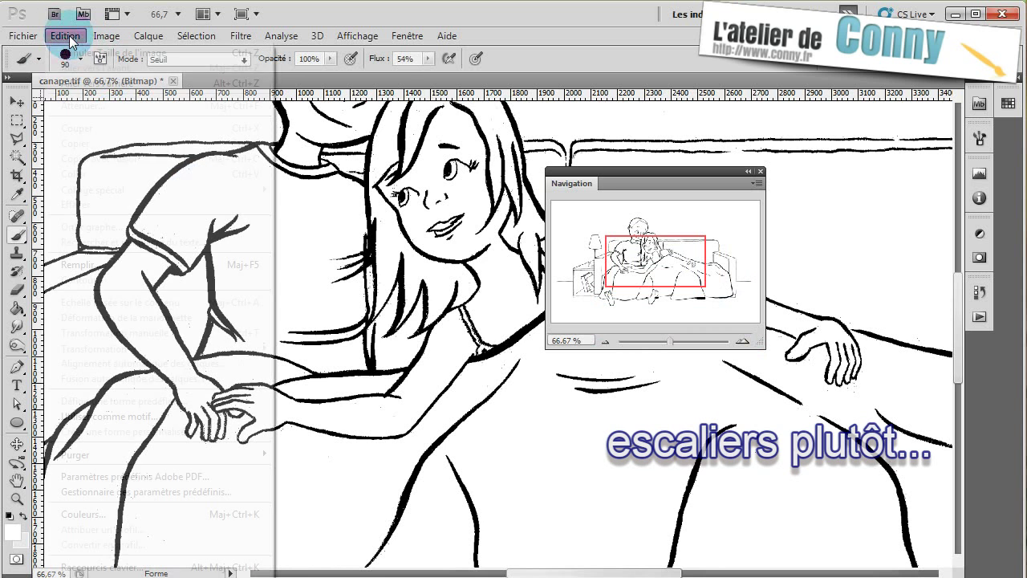
pyautogui.click(144, 53)
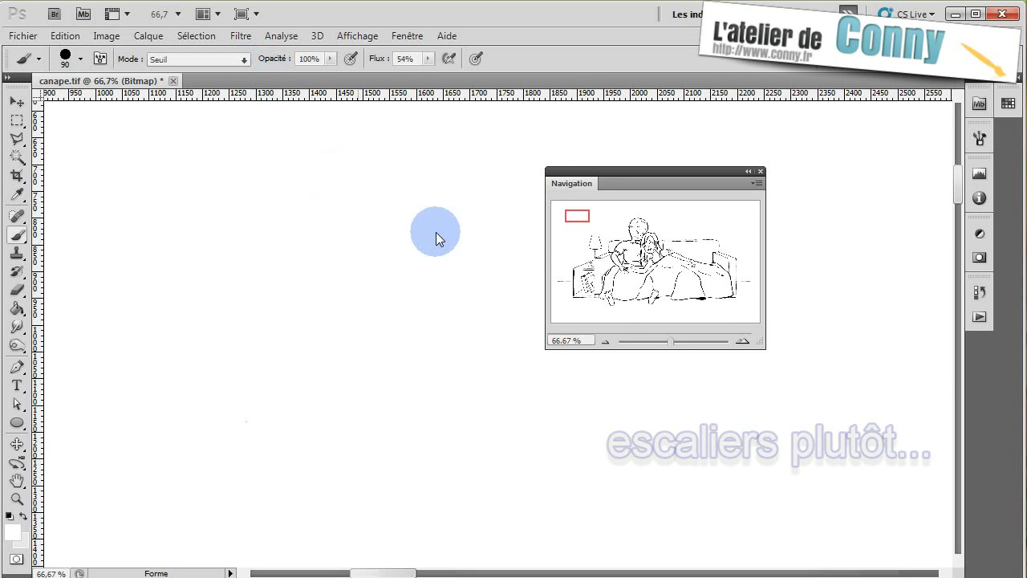
pyautogui.click(604, 342)
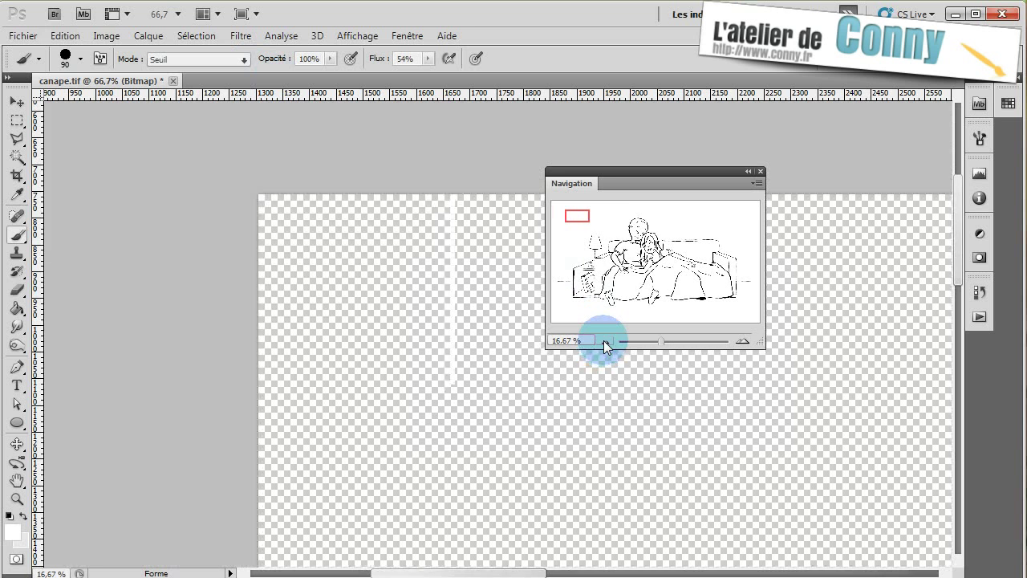
pyautogui.moveTo(636, 222)
pyautogui.mouseDown()
pyautogui.moveTo(654, 244)
pyautogui.moveTo(697, 247)
pyautogui.mouseUp()
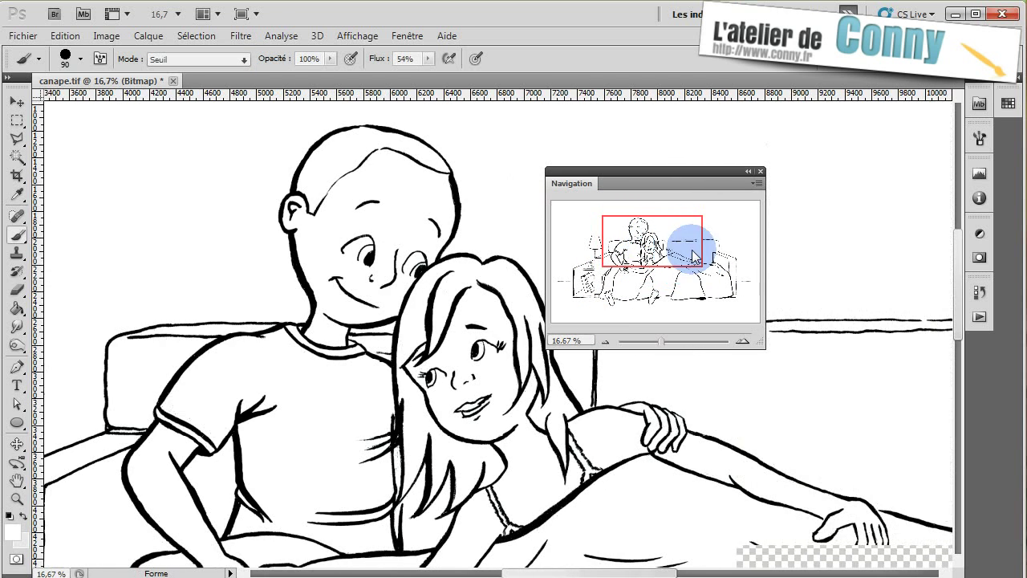
# - Convert the bitmap drawing to grayscale with a size ratio of 1
pyautogui.click(111, 36)
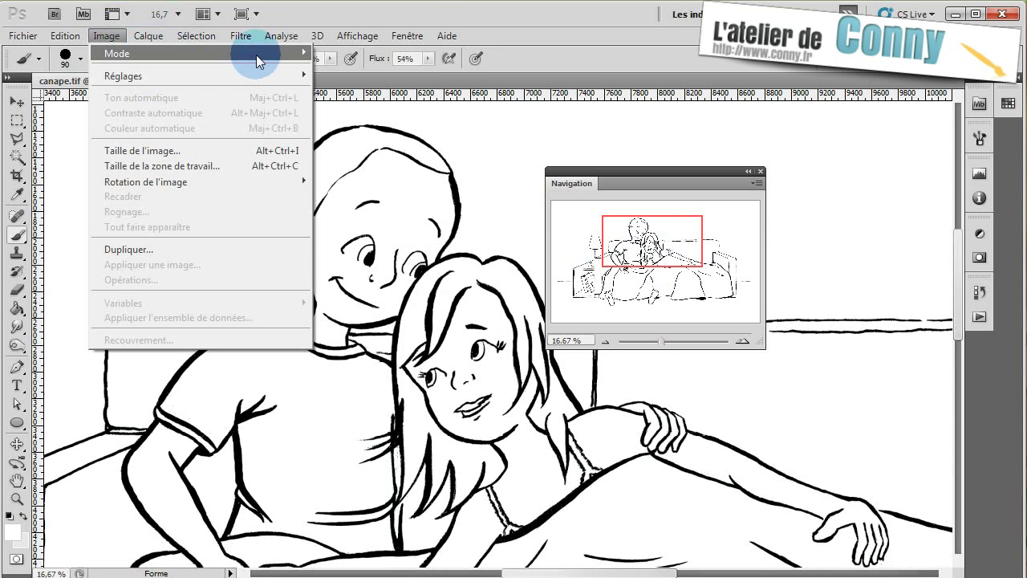
pyautogui.moveTo(263, 54)
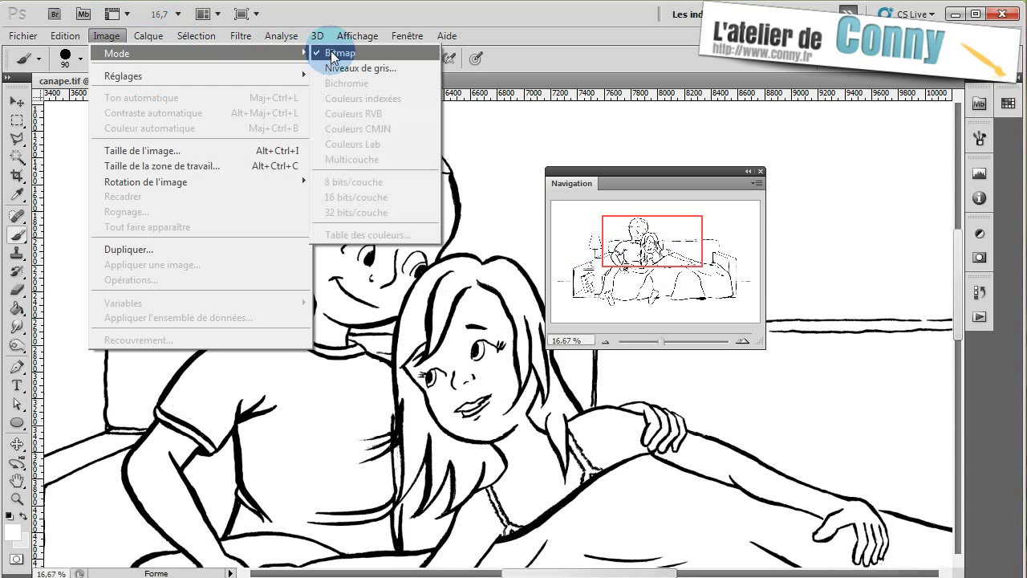
pyautogui.click(344, 68)
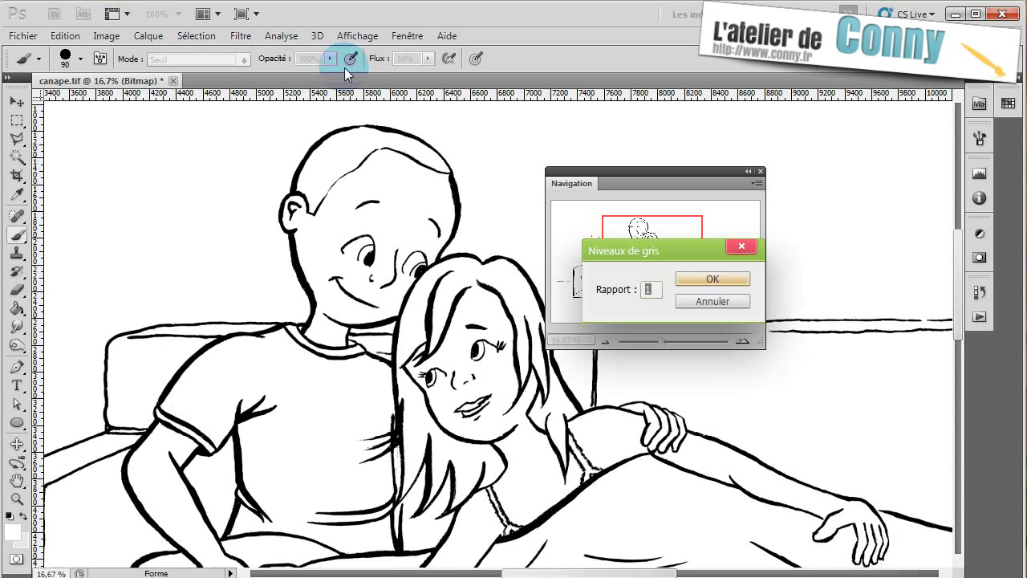
pyautogui.click(728, 280)
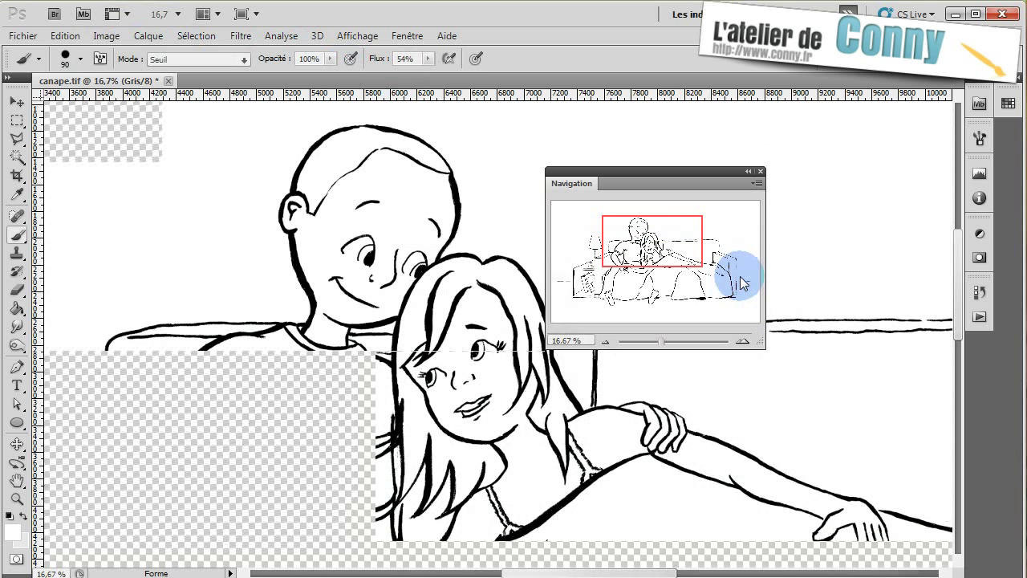
# - Resample the grayscale image to a resolution of 300 pixels/inch, keeping its proportions and document size
pyautogui.click(107, 35)
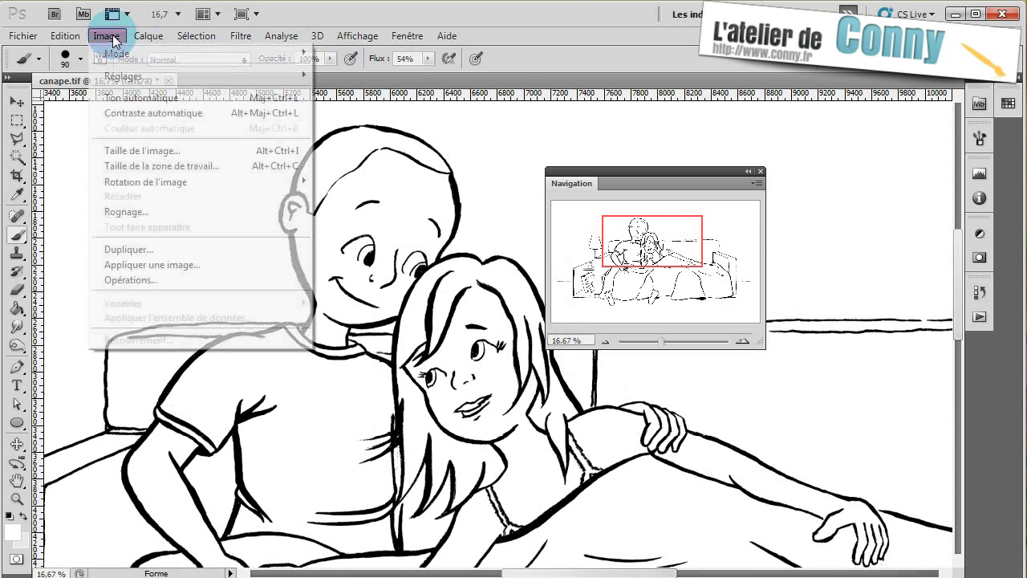
pyautogui.click(181, 149)
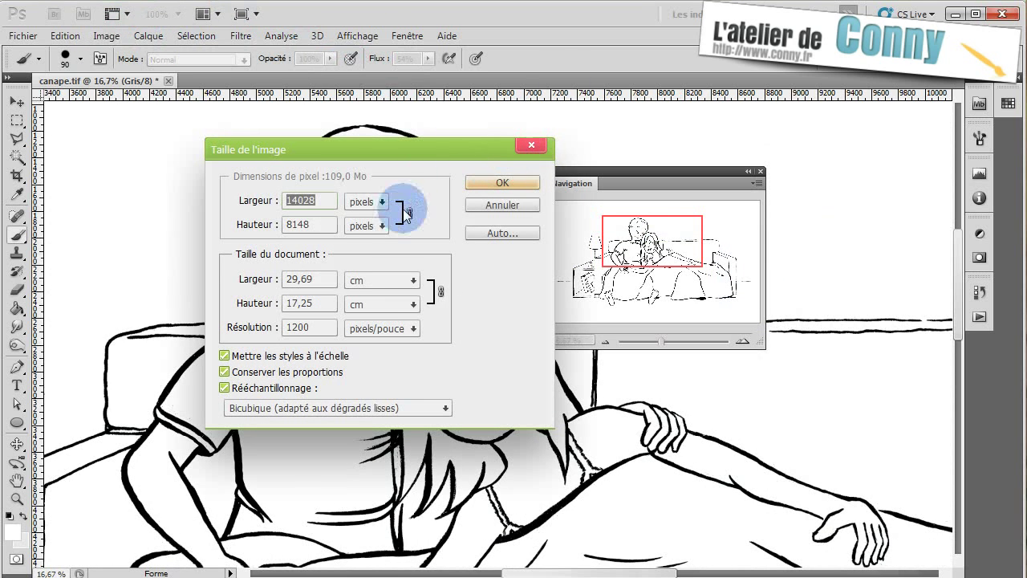
pyautogui.doubleClick(329, 328)
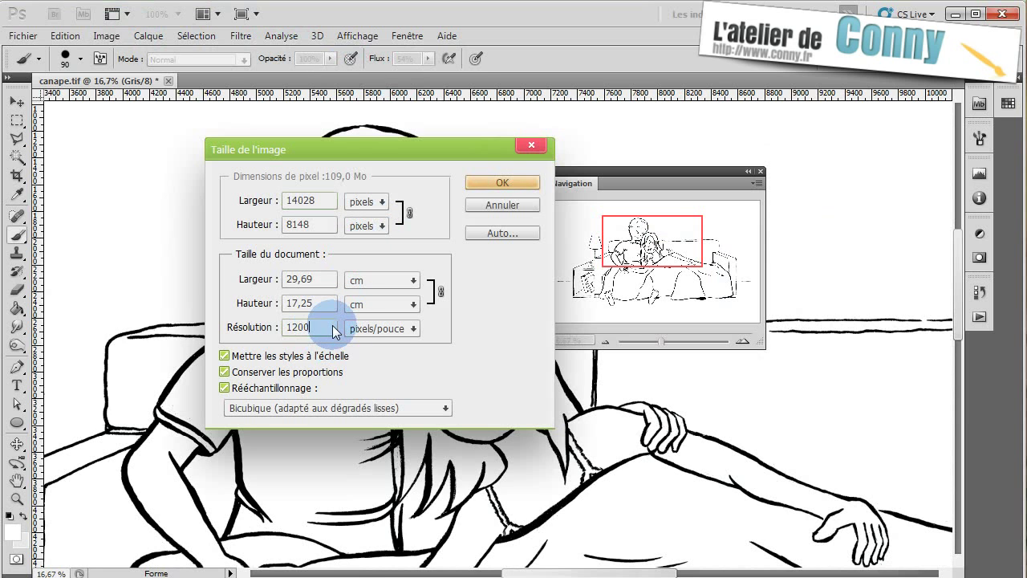
pyautogui.write('300')
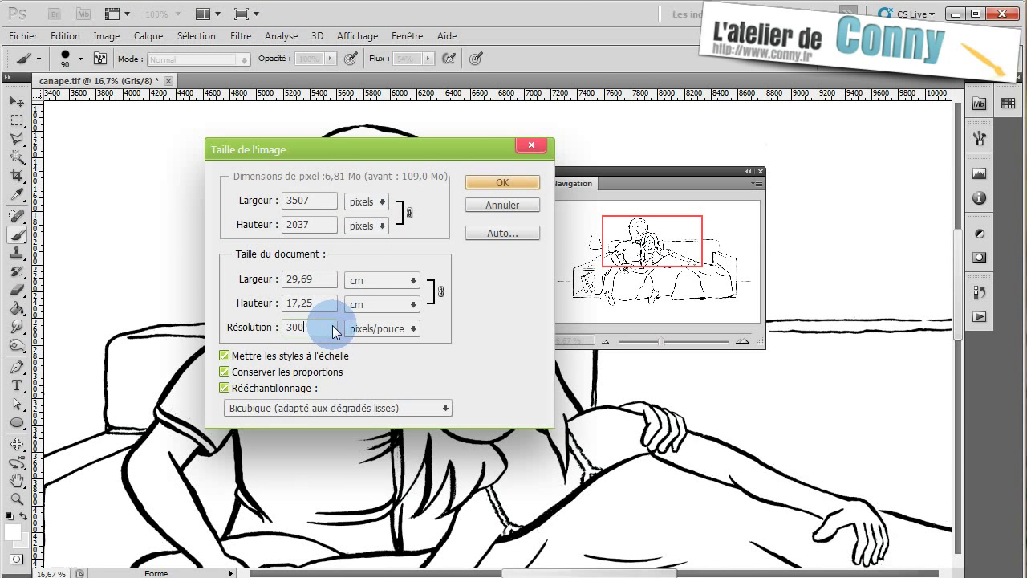
pyautogui.click(481, 183)
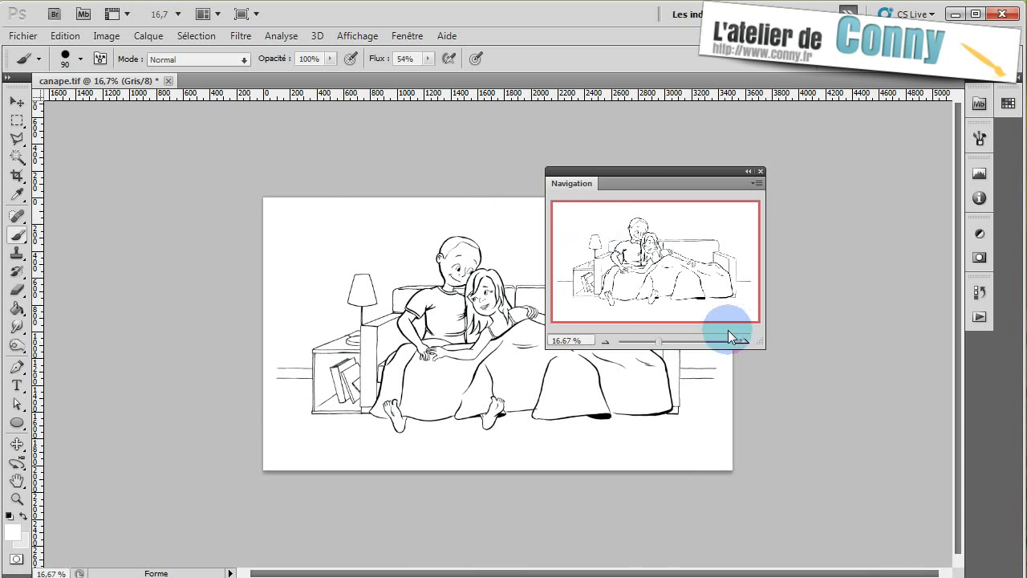
# - Examine the resampled grayscale line edges at 100% and 200% around the woman's hair ends and shoulder strap
pyautogui.click(745, 340)
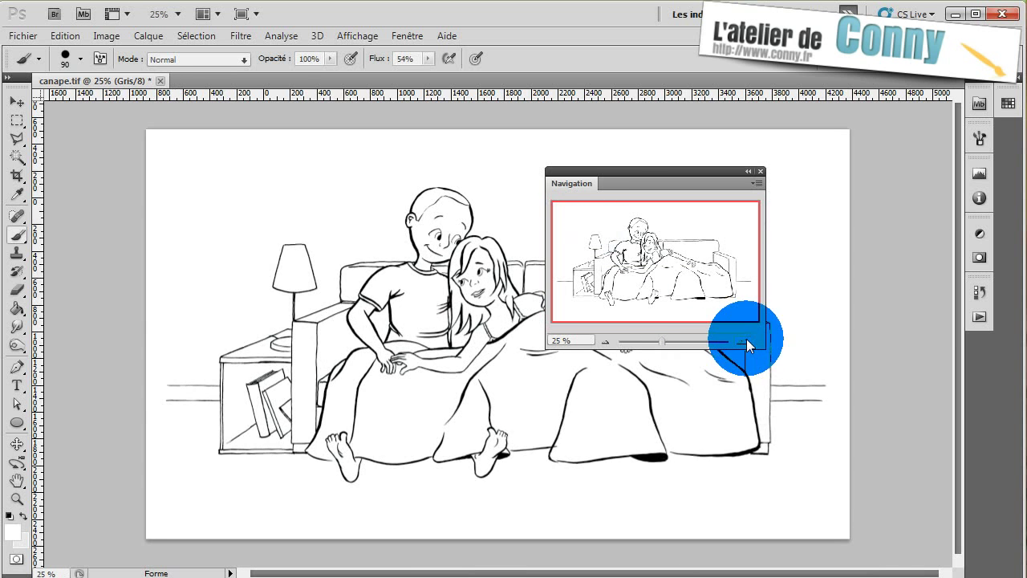
pyautogui.click(744, 340)
pyautogui.click(745, 340)
pyautogui.click(746, 342)
pyautogui.click(746, 342)
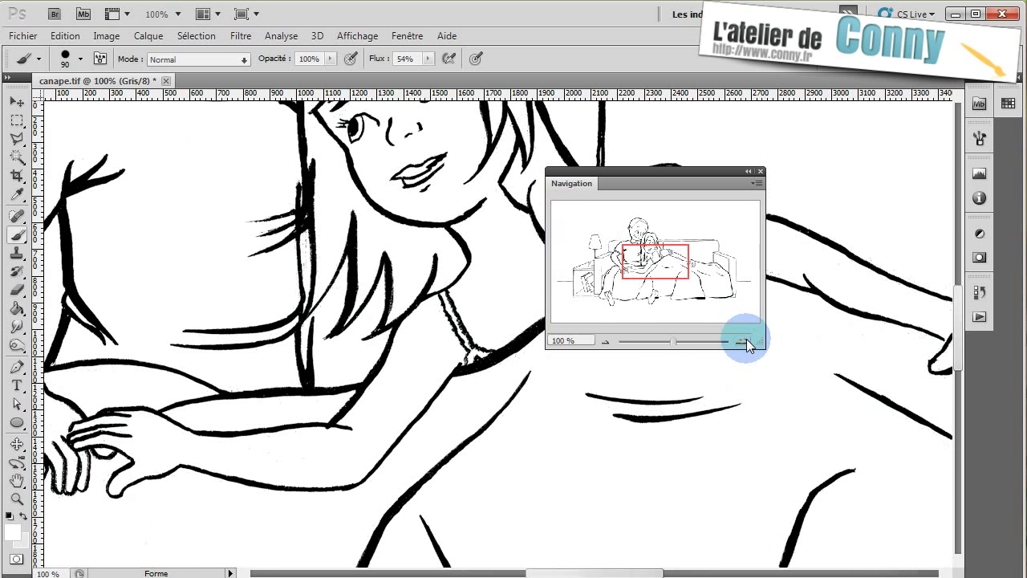
pyautogui.click(746, 342)
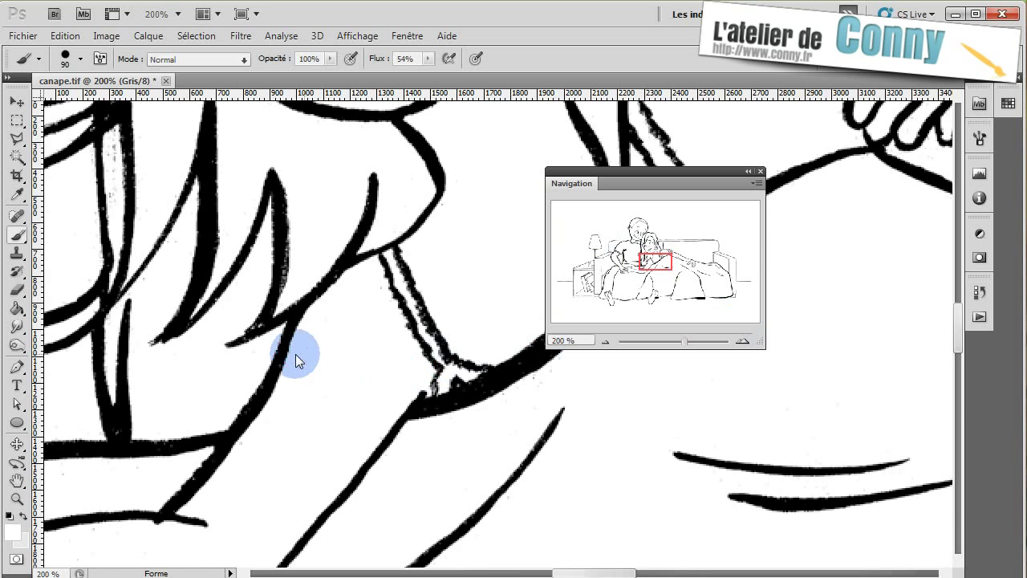
pyautogui.click(605, 341)
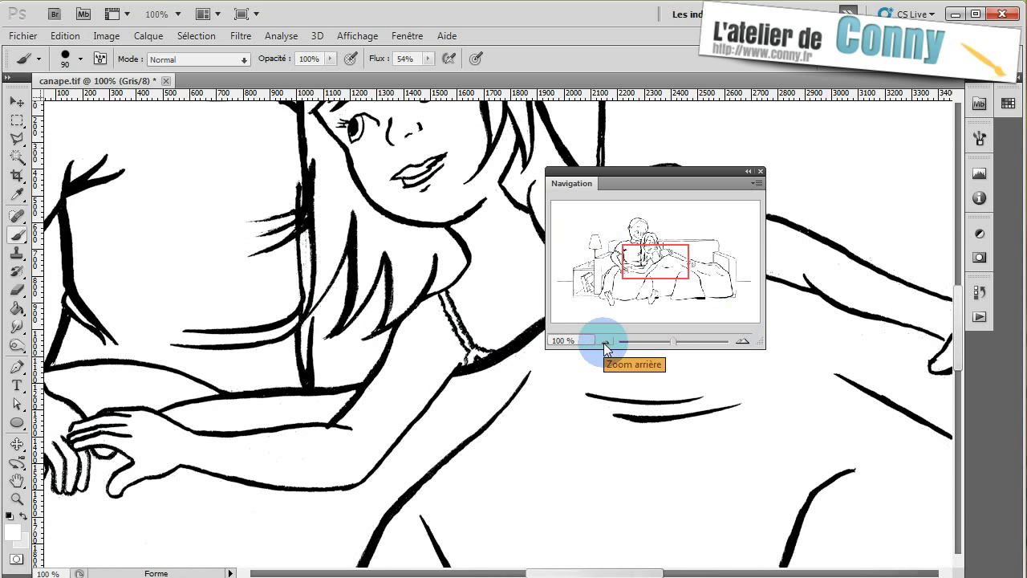
# - Examine the couple's faces at 100% and the edges of the woman's eye and hair lines at 300%
pyautogui.moveTo(681, 293); pyautogui.dragTo(653, 245)
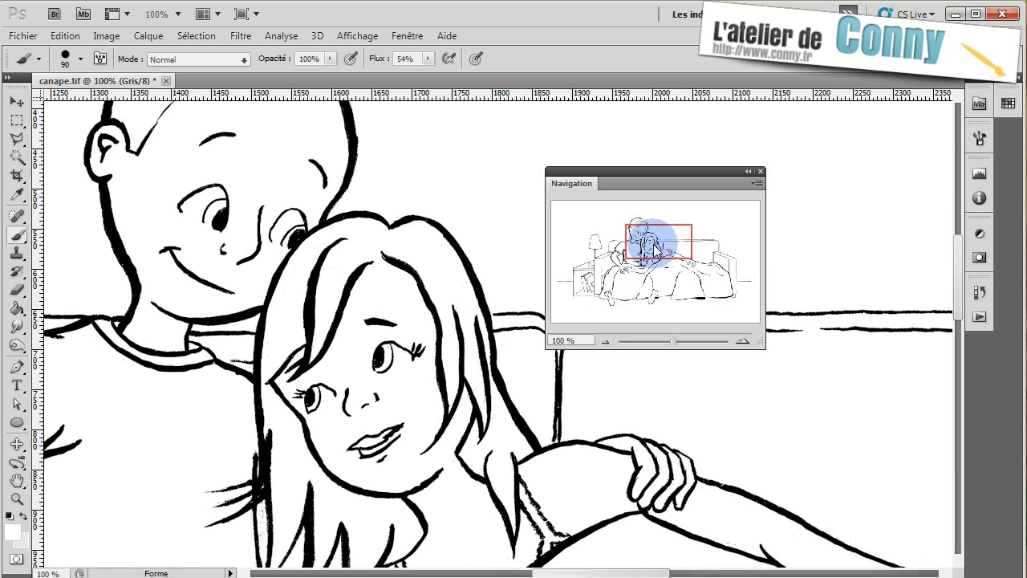
pyautogui.click(741, 341)
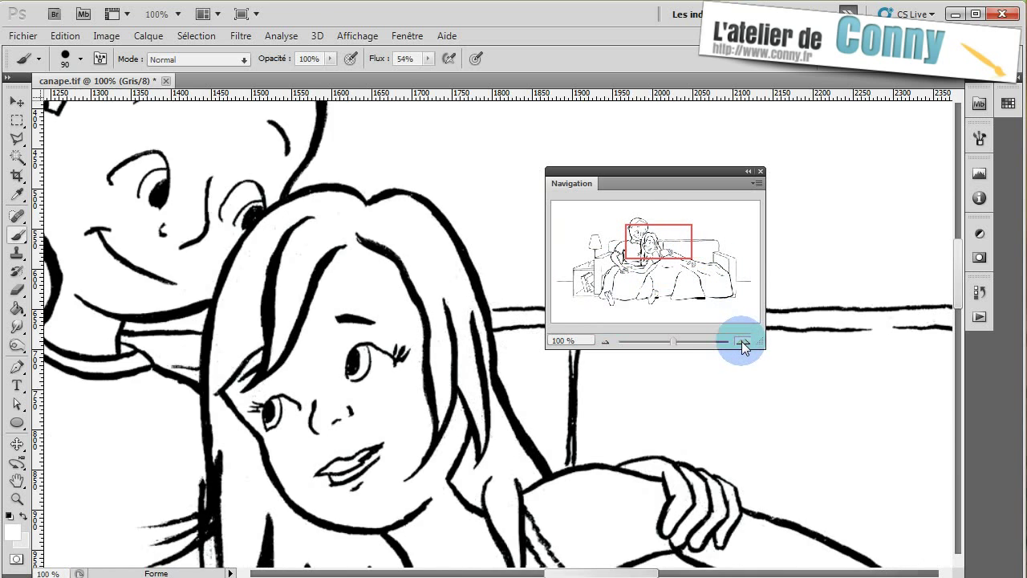
pyautogui.click(741, 341)
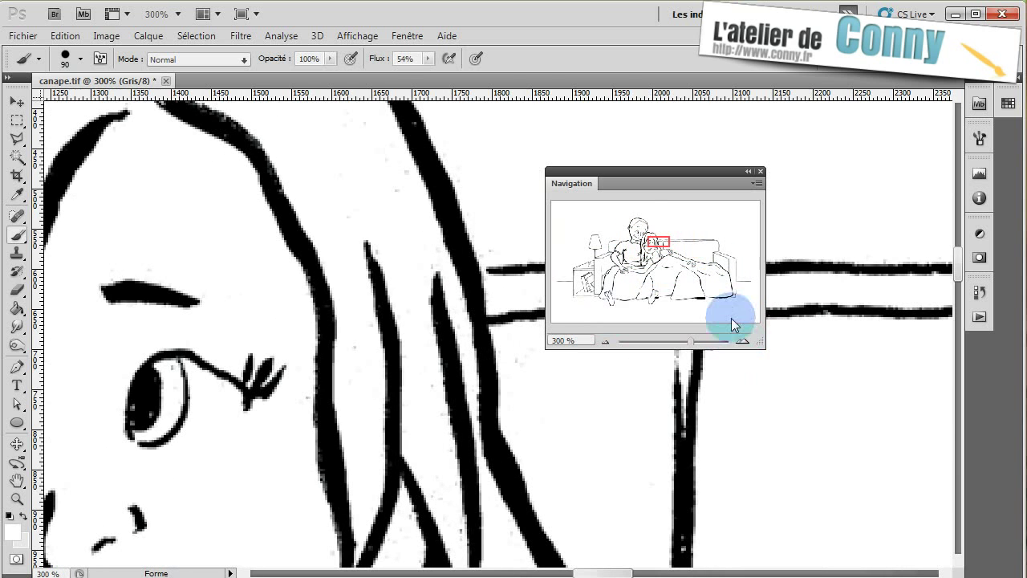
pyautogui.click(678, 255)
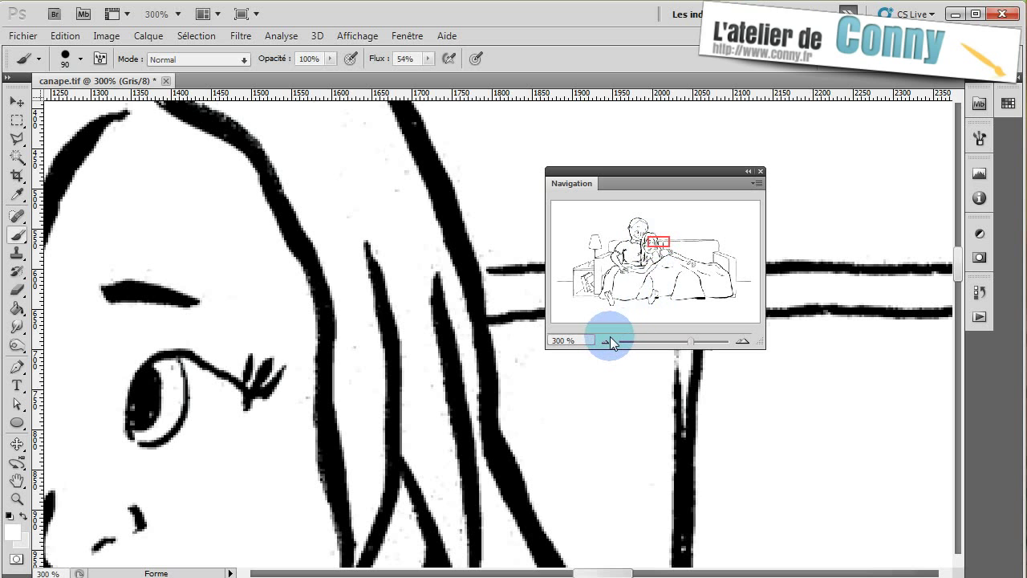
# - Review the grayscale drawing at progressively smaller magnifications, from the couple's faces at 100% to the whole couch at 33.33%
pyautogui.click(604, 342)
pyautogui.click(604, 342)
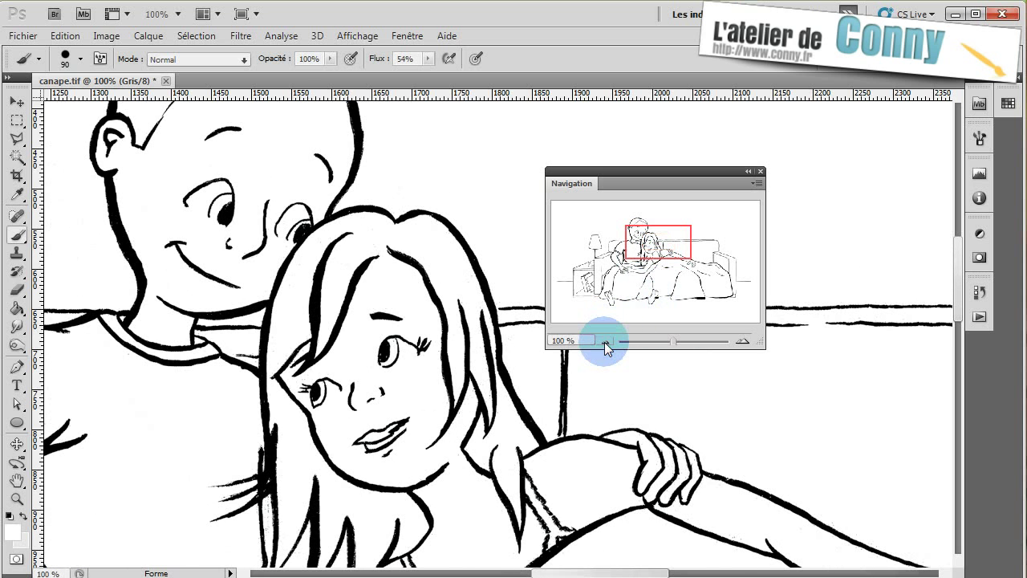
pyautogui.click(604, 341)
pyautogui.click(605, 342)
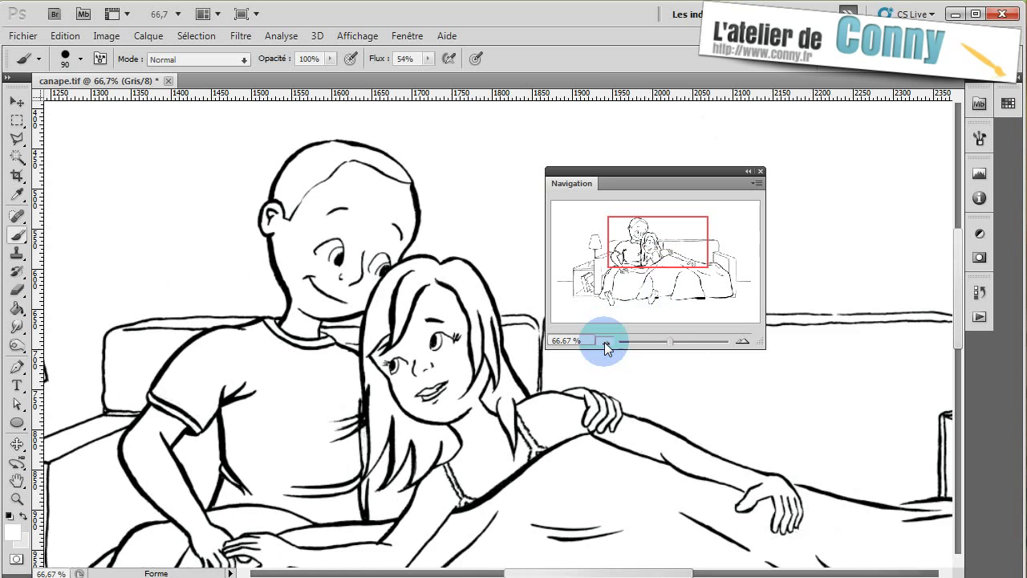
pyautogui.moveTo(647, 259); pyautogui.dragTo(647, 272)
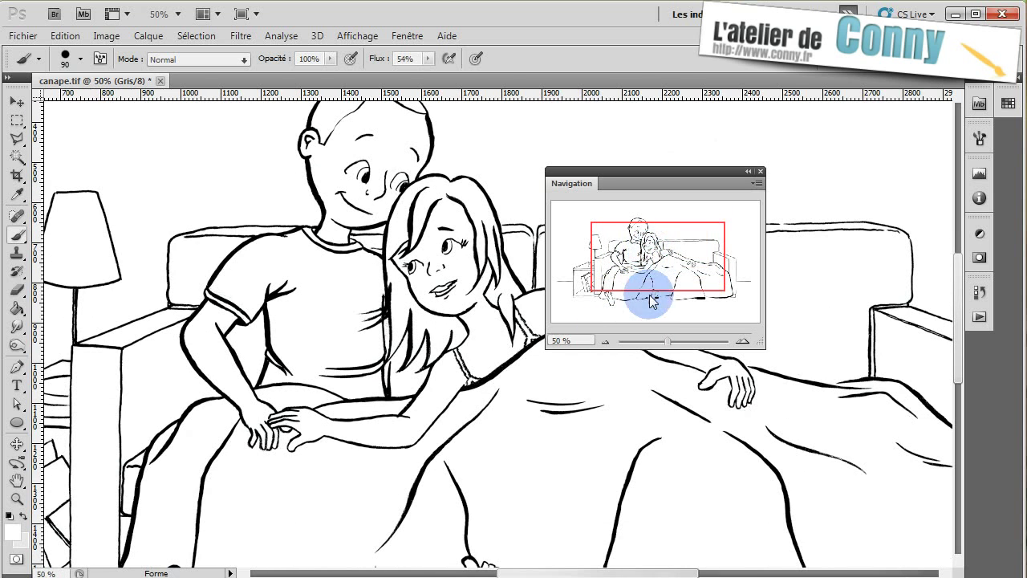
pyautogui.click(608, 341)
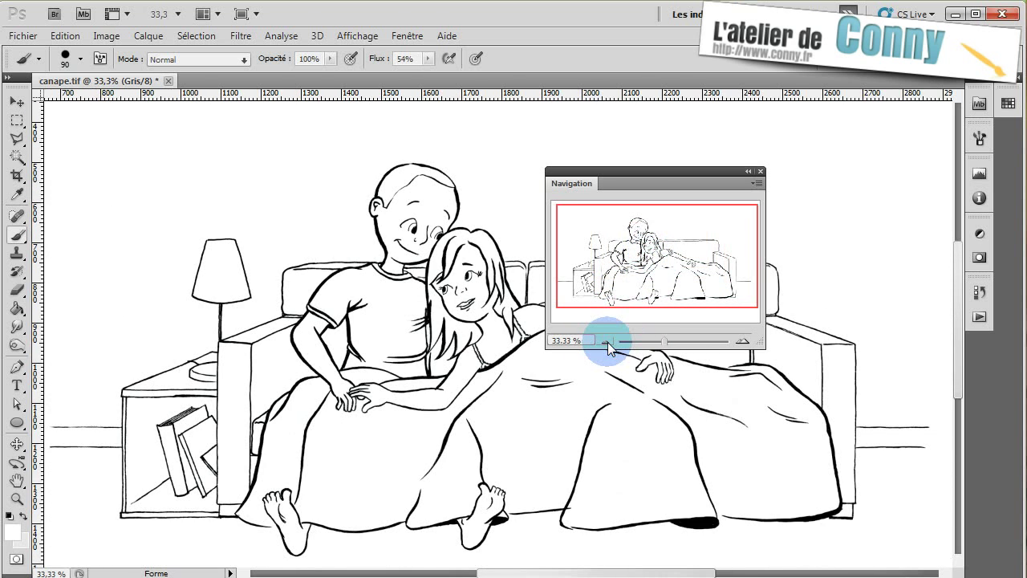